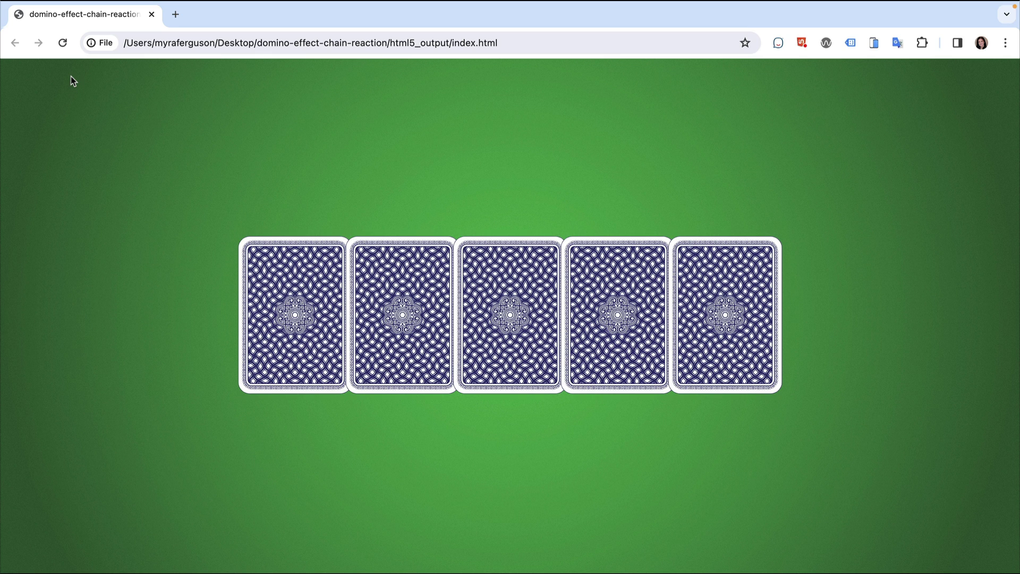
- Reload the card preview, then apply an Inner Glow effect to the green felt background
{"action": "left_click", "coordinate": [63, 43]}
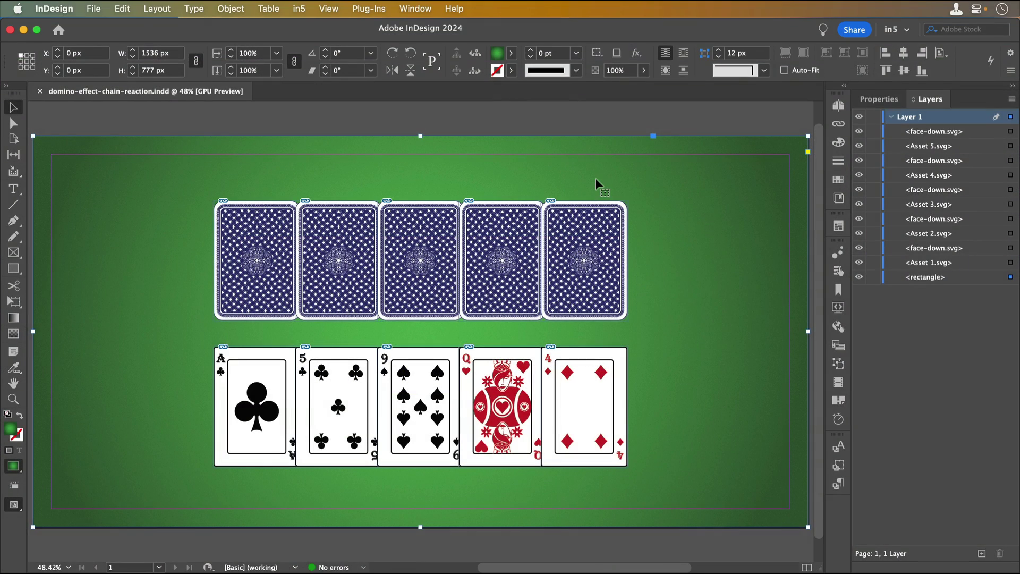
{"action": "right_click", "coordinate": [597, 182]}
{"action": "mouse_move", "coordinate": [729, 418]}
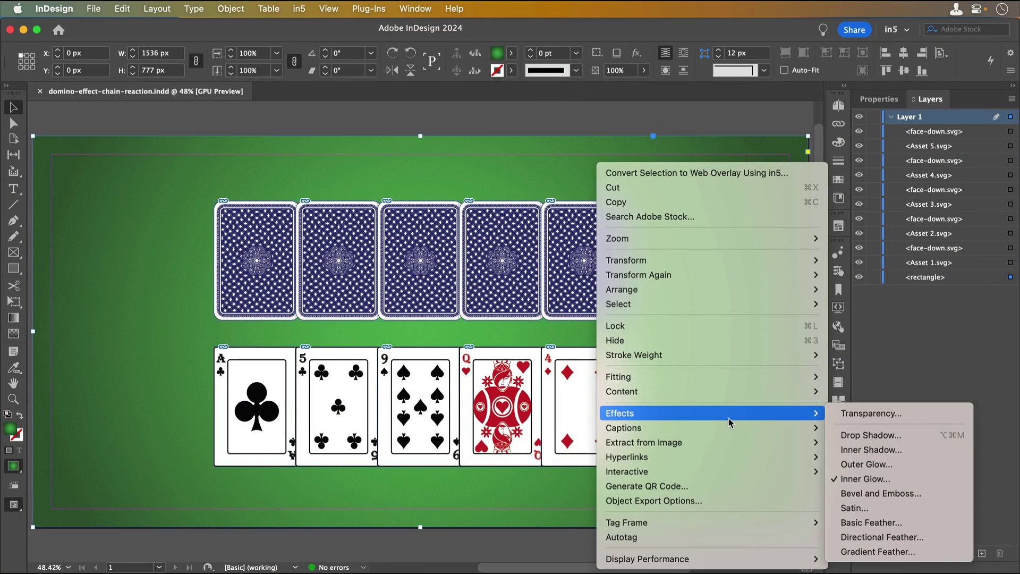
{"action": "left_click", "coordinate": [878, 479]}
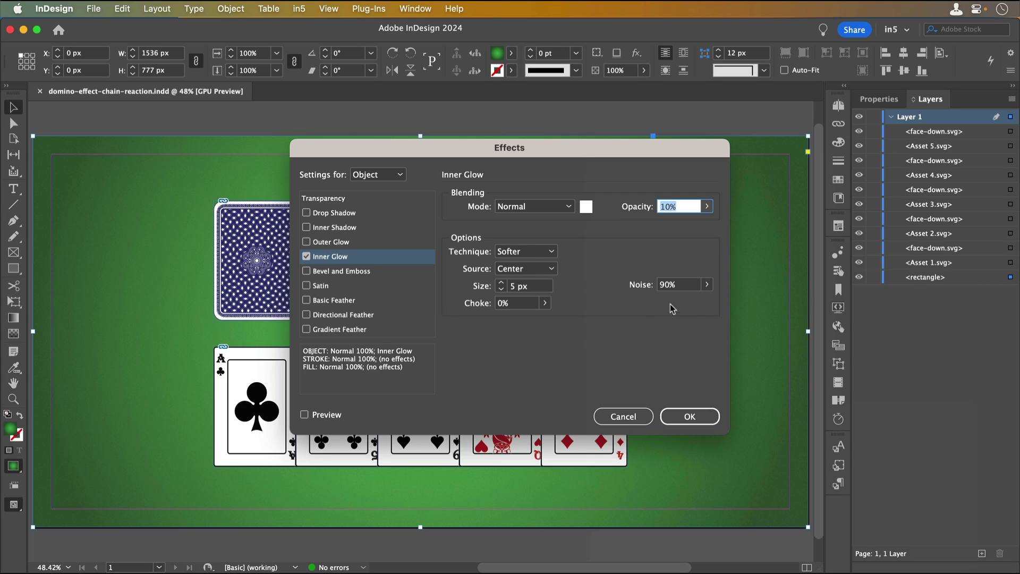
{"action": "left_click", "coordinate": [691, 417]}
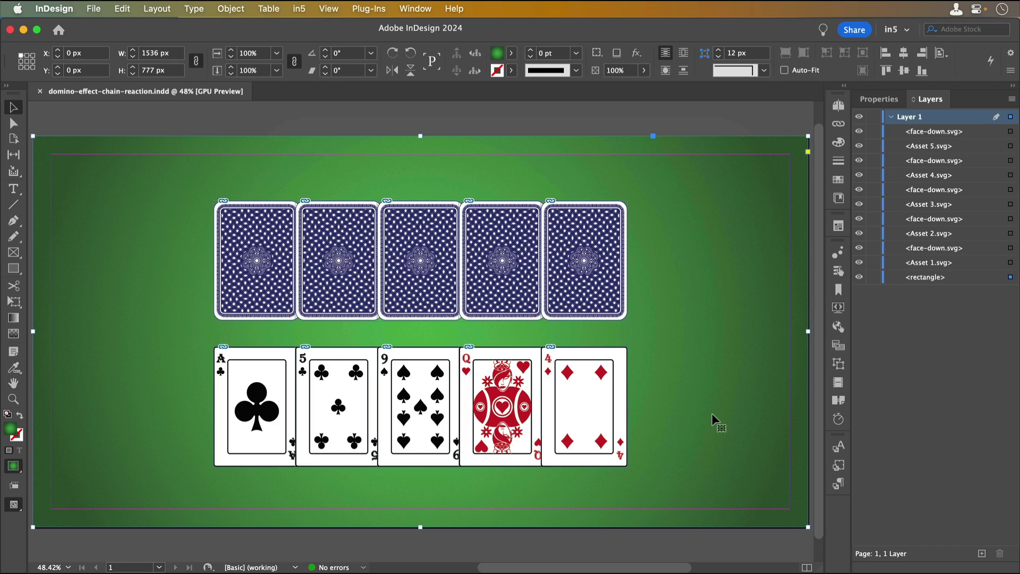
- Lock the green background rectangle and vertically centre all ten cards on the page
{"action": "left_click", "coordinate": [873, 277]}
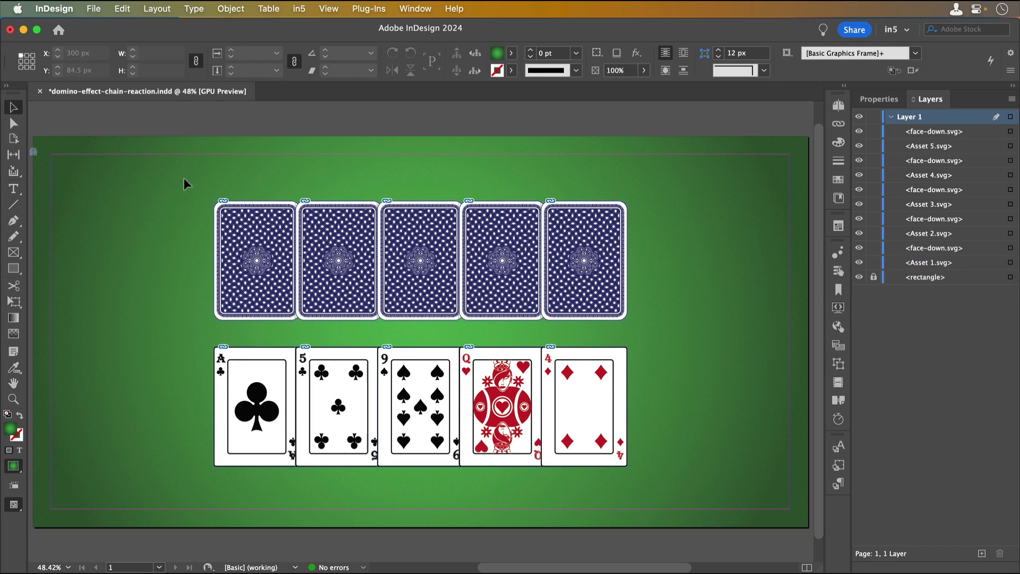
{"action": "mouse_move", "coordinate": [186, 183]}
{"action": "left_mouse_down"}
{"action": "mouse_move", "coordinate": [653, 444]}
{"action": "mouse_move", "coordinate": [659, 476]}
{"action": "left_mouse_up"}
{"action": "left_click", "coordinate": [939, 53]}
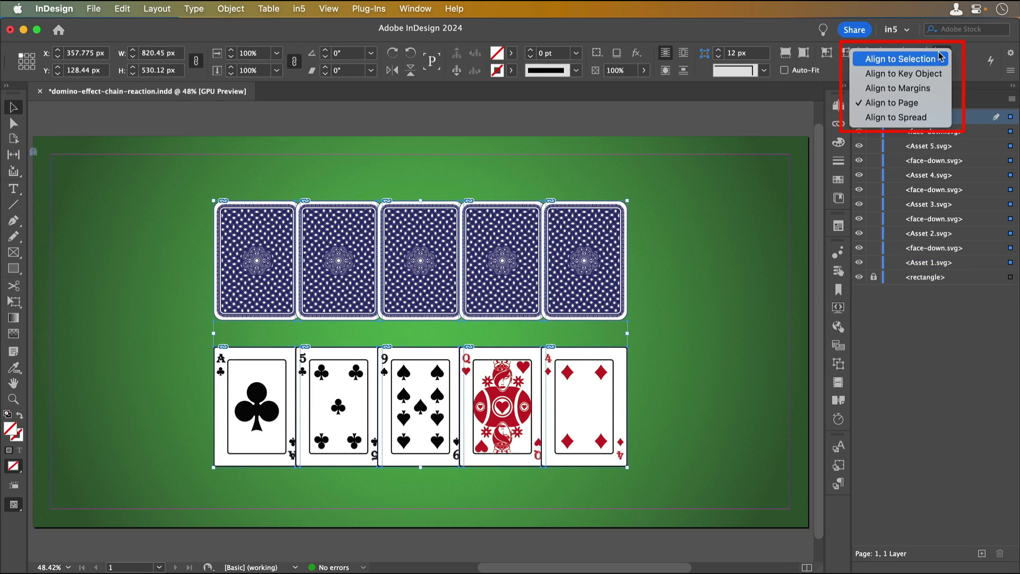
{"action": "left_click", "coordinate": [920, 103]}
{"action": "left_click", "coordinate": [906, 72]}
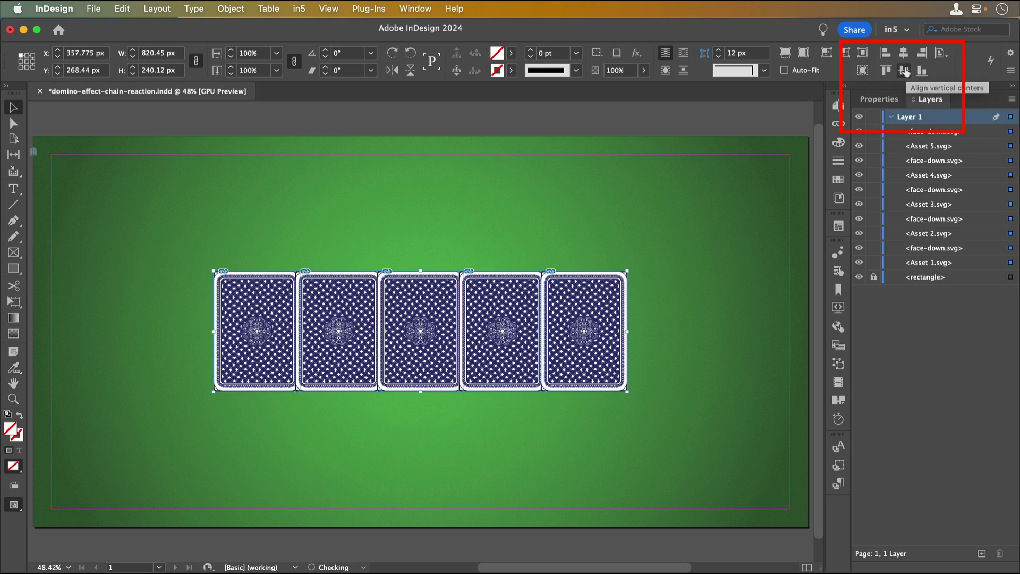
{"action": "left_click", "coordinate": [226, 240]}
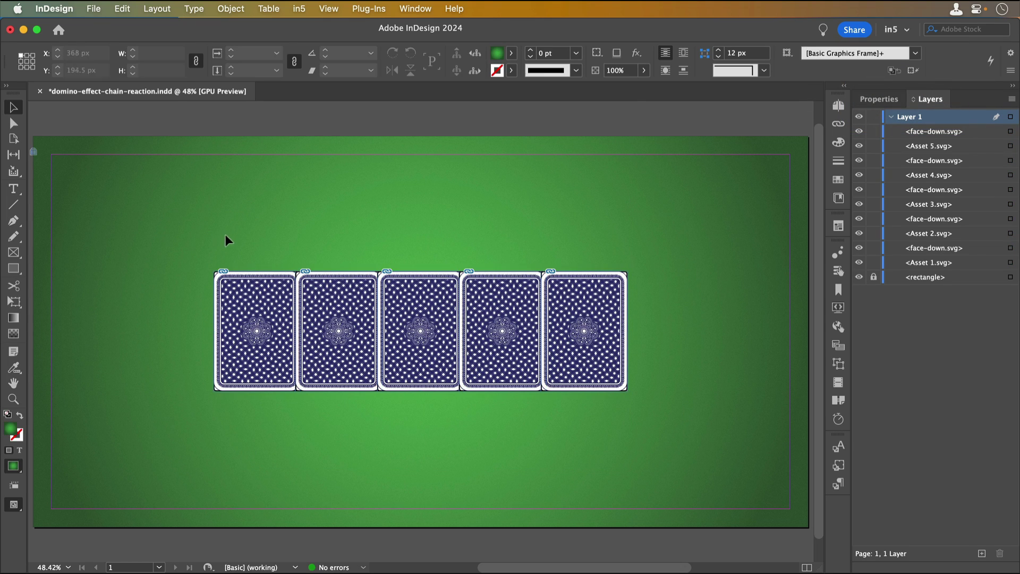
{"action": "left_click", "coordinate": [259, 319]}
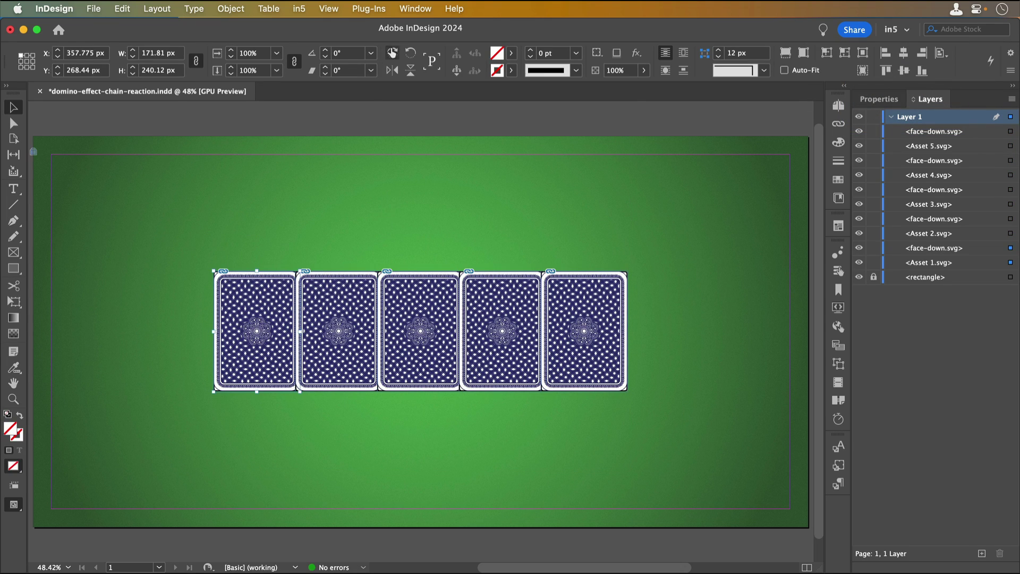
- Show the Object States panel and convert the first card pair into Multi-state 27
{"action": "left_click", "coordinate": [414, 9]}
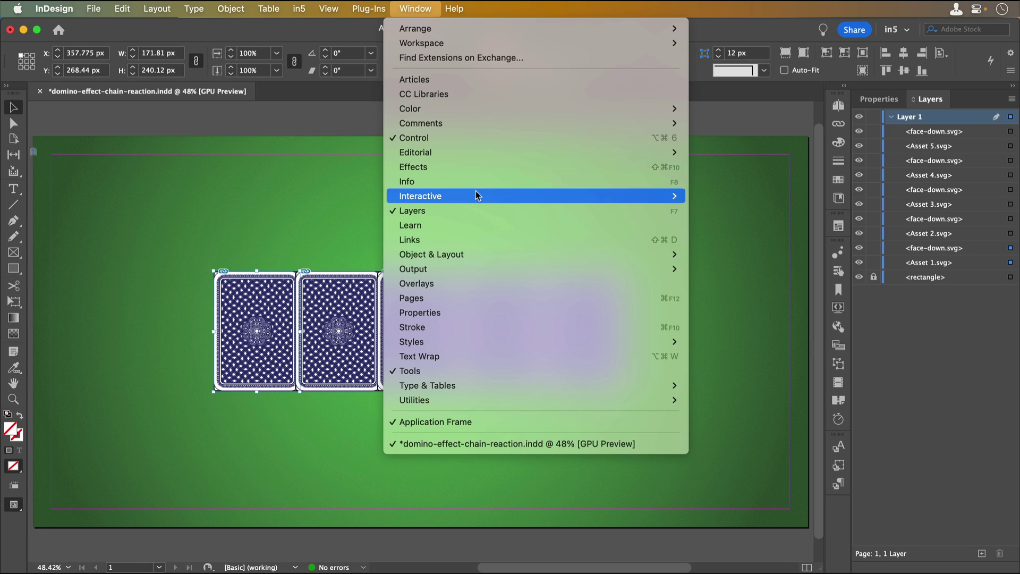
{"action": "mouse_move", "coordinate": [478, 196]}
{"action": "left_click", "coordinate": [772, 297]}
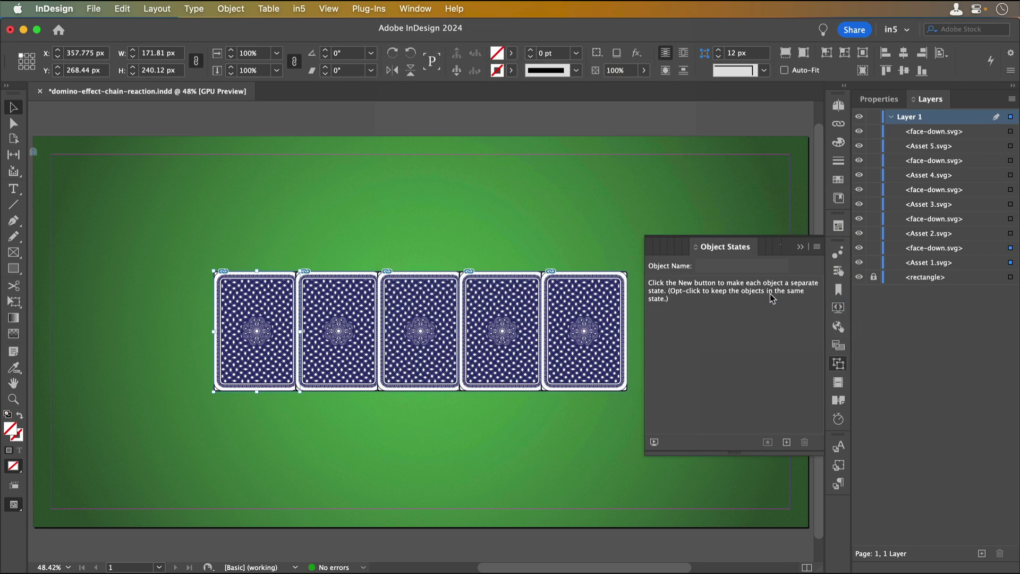
{"action": "left_click", "coordinate": [790, 443]}
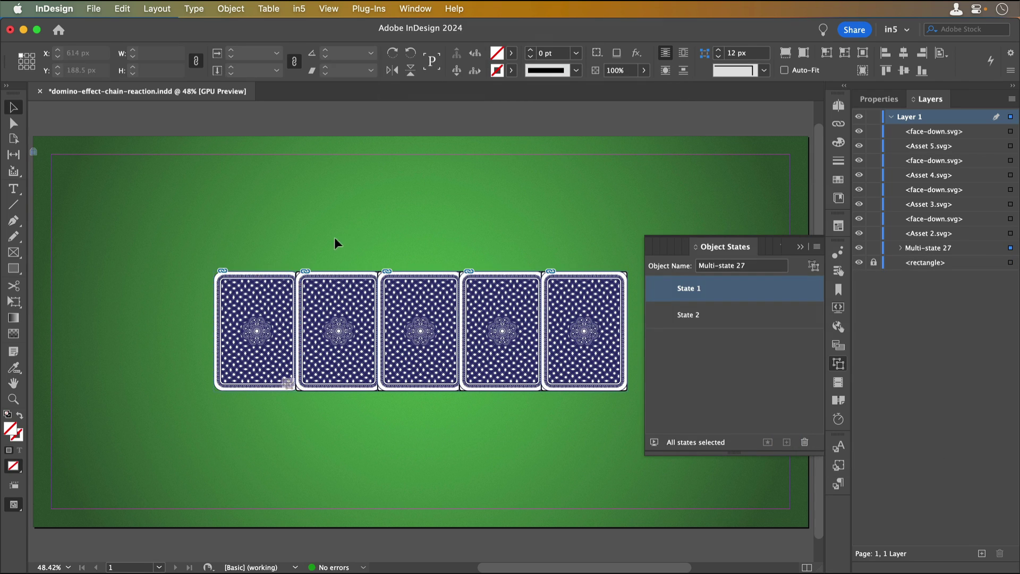
- Convert the second to fifth card pairs into Multi-state 28–31, then close the panel
{"action": "left_click_drag", "start_coordinate": [333, 239], "coordinate": [345, 296]}
{"action": "left_click", "coordinate": [787, 442]}
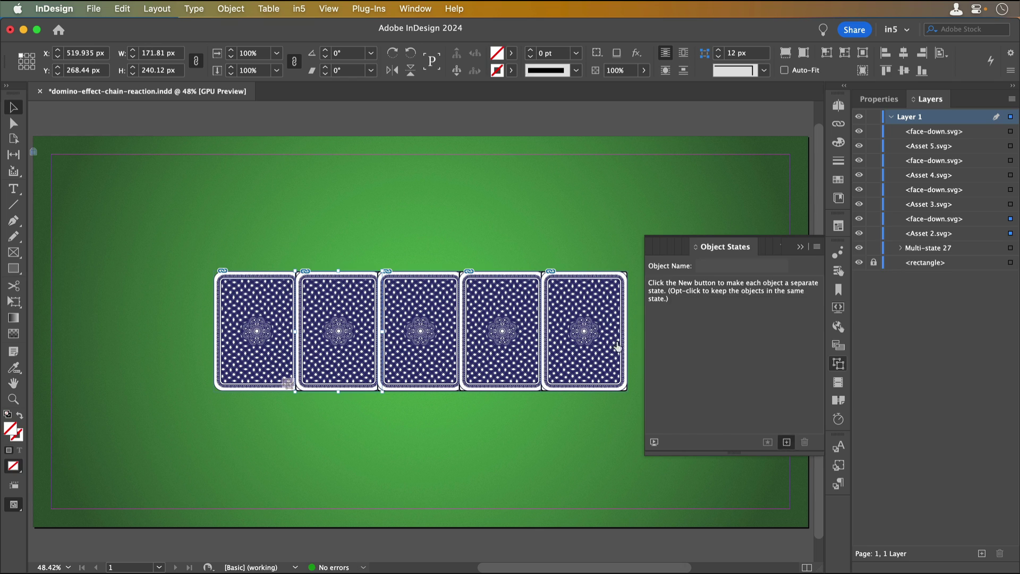
{"action": "left_click_drag", "start_coordinate": [414, 239], "coordinate": [424, 295]}
{"action": "left_click", "coordinate": [787, 443]}
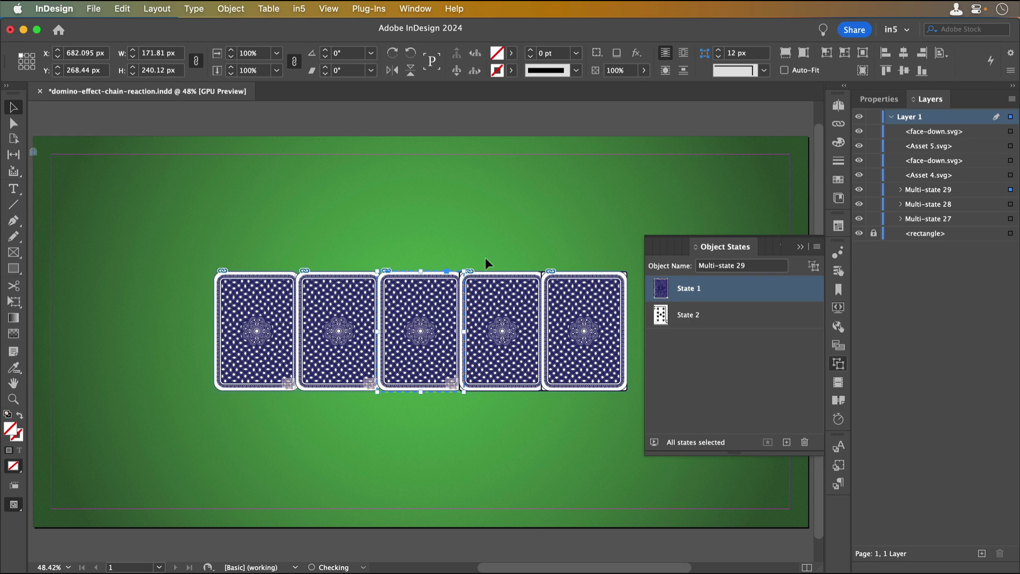
{"action": "left_click_drag", "start_coordinate": [497, 239], "coordinate": [505, 295]}
{"action": "left_click", "coordinate": [787, 442]}
{"action": "left_click_drag", "start_coordinate": [584, 260], "coordinate": [590, 295]}
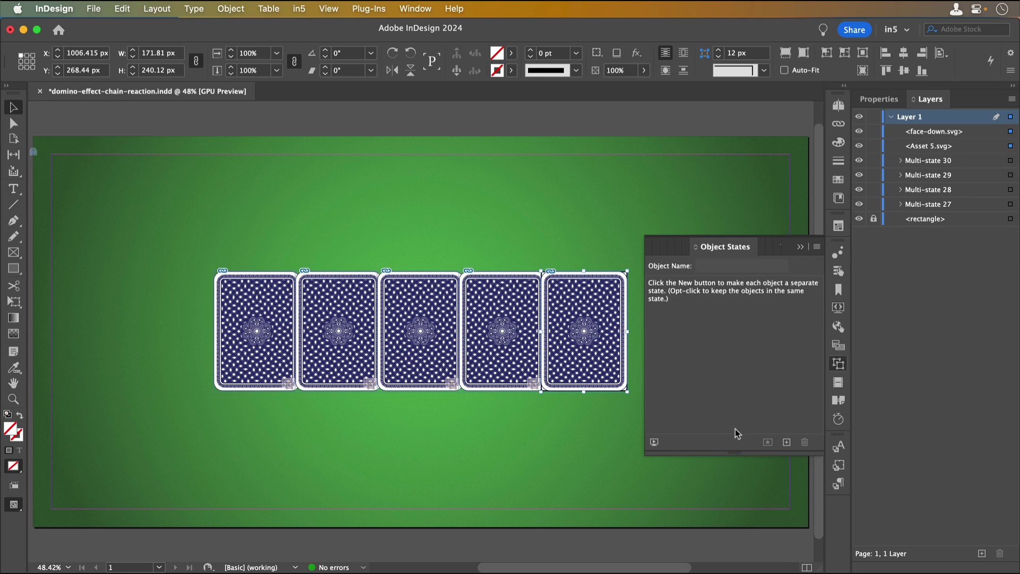
{"action": "left_click", "coordinate": [786, 441]}
{"action": "left_click", "coordinate": [800, 249]}
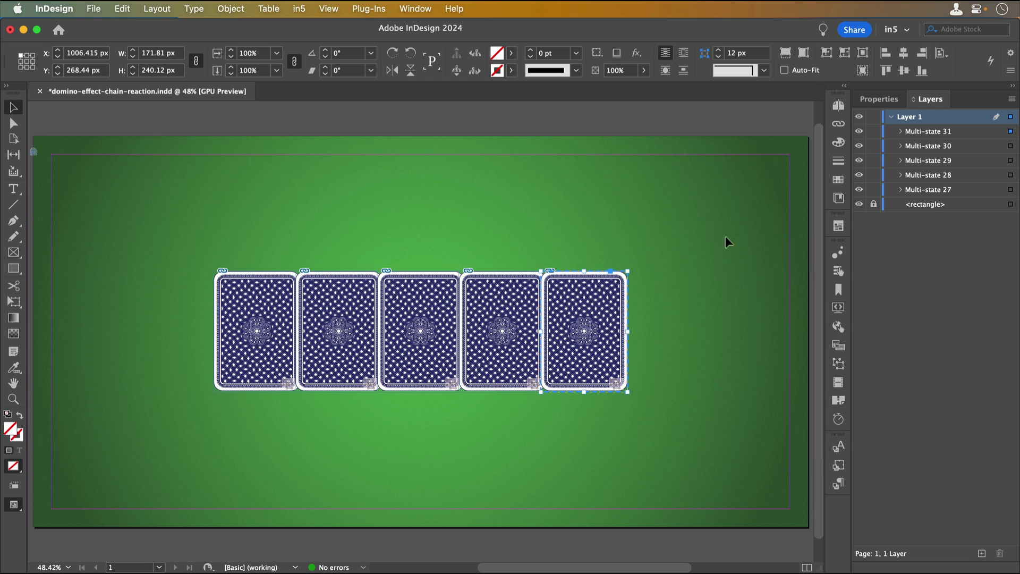
{"action": "left_click", "coordinate": [539, 214]}
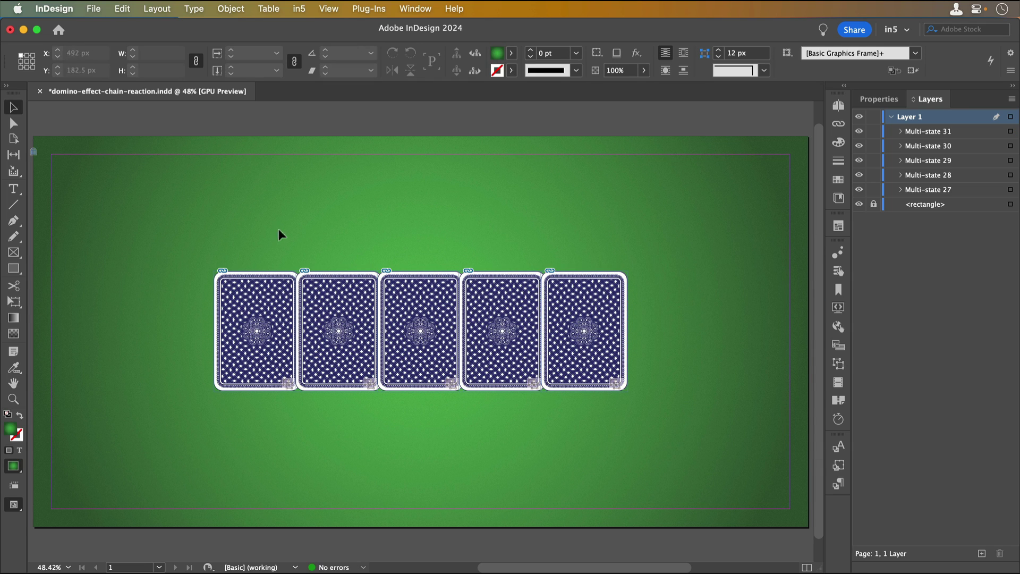
{"action": "left_click", "coordinate": [267, 298]}
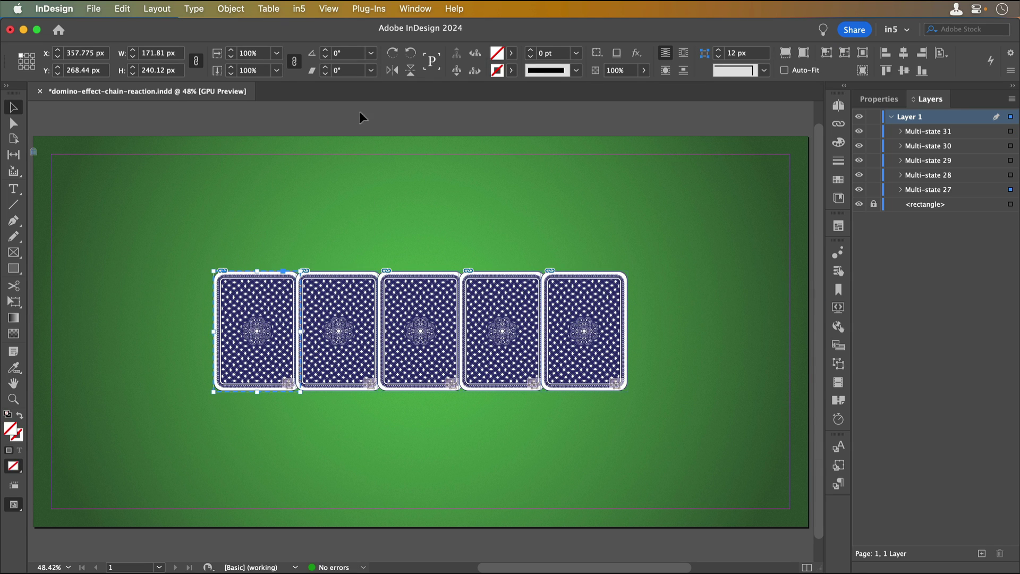
- Open the in5 3D Flip Card panel beside the page and flip the first card horizontally
{"action": "left_click", "coordinate": [299, 9]}
{"action": "mouse_move", "coordinate": [354, 81]}
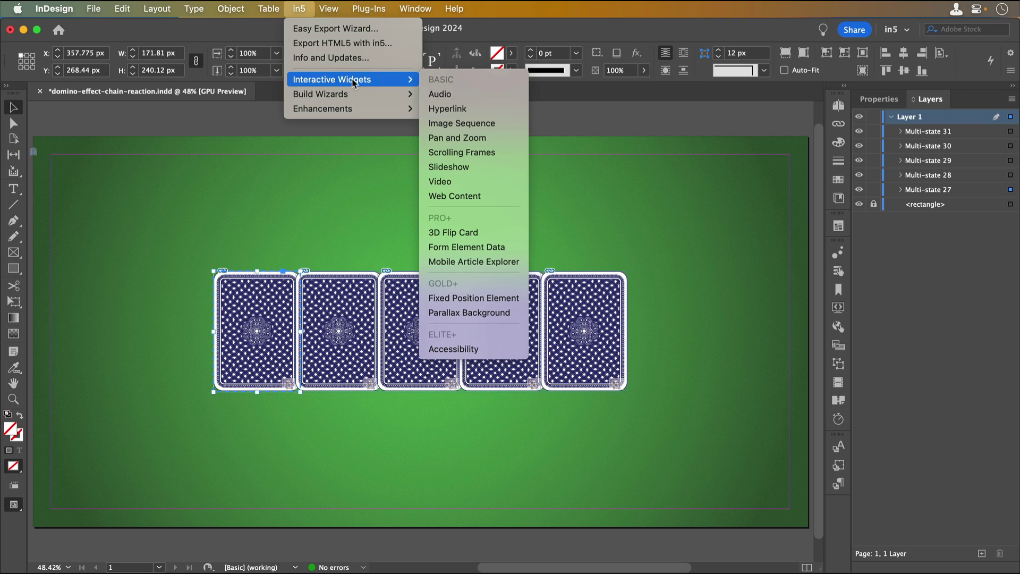
{"action": "left_click", "coordinate": [490, 234]}
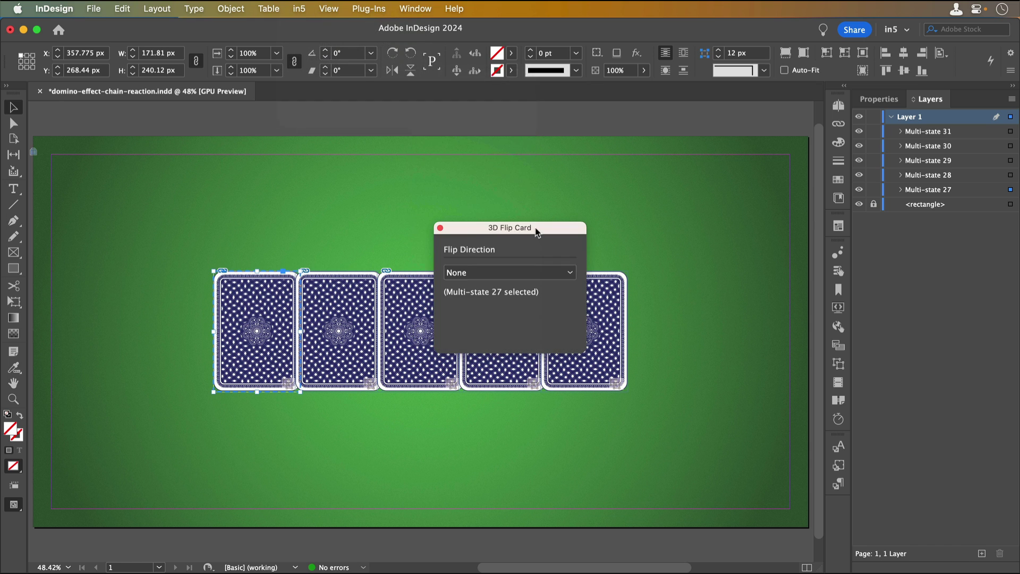
{"action": "left_click_drag", "start_coordinate": [536, 232], "coordinate": [153, 230]}
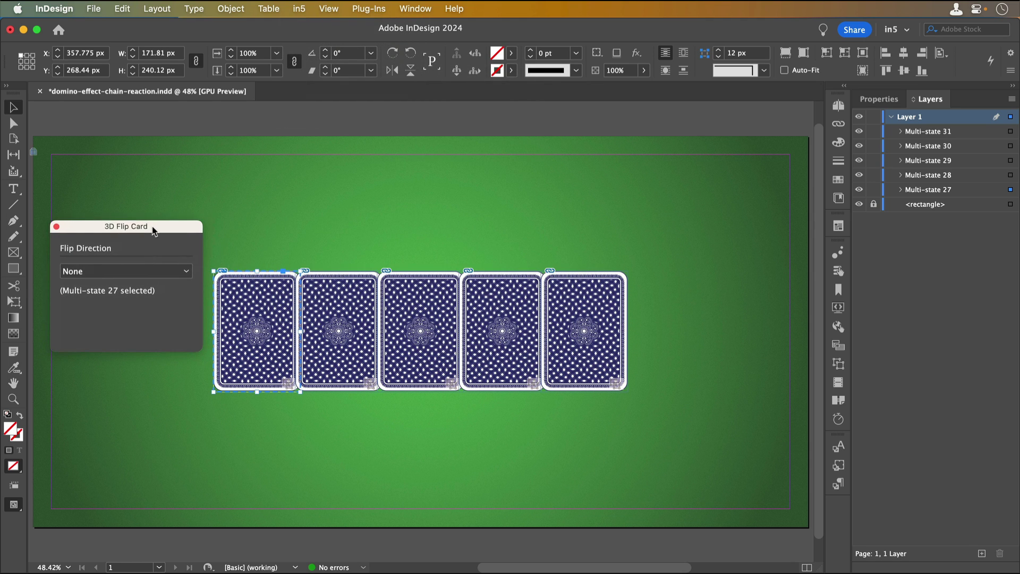
{"action": "left_click", "coordinate": [242, 224]}
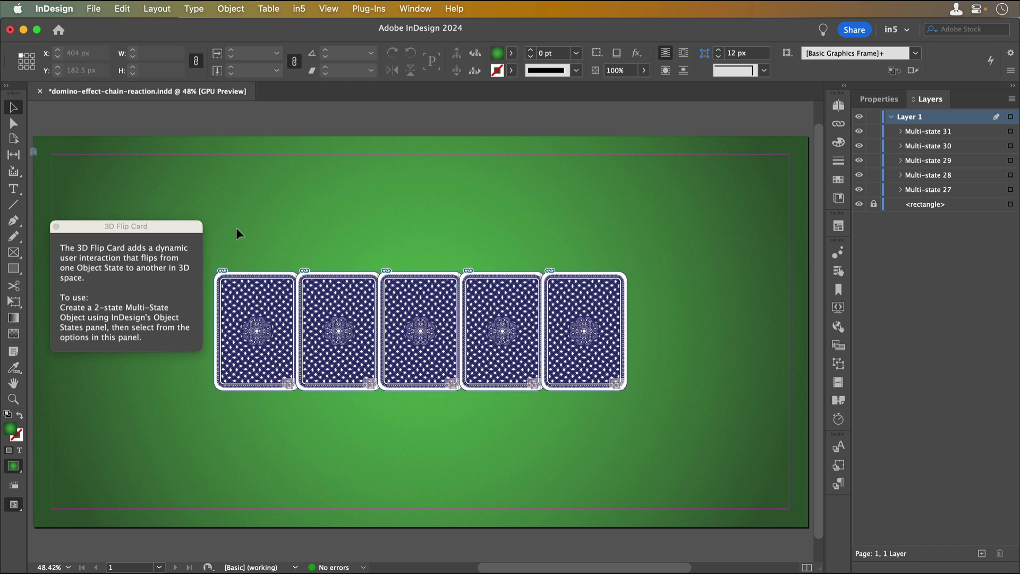
{"action": "left_click", "coordinate": [224, 292]}
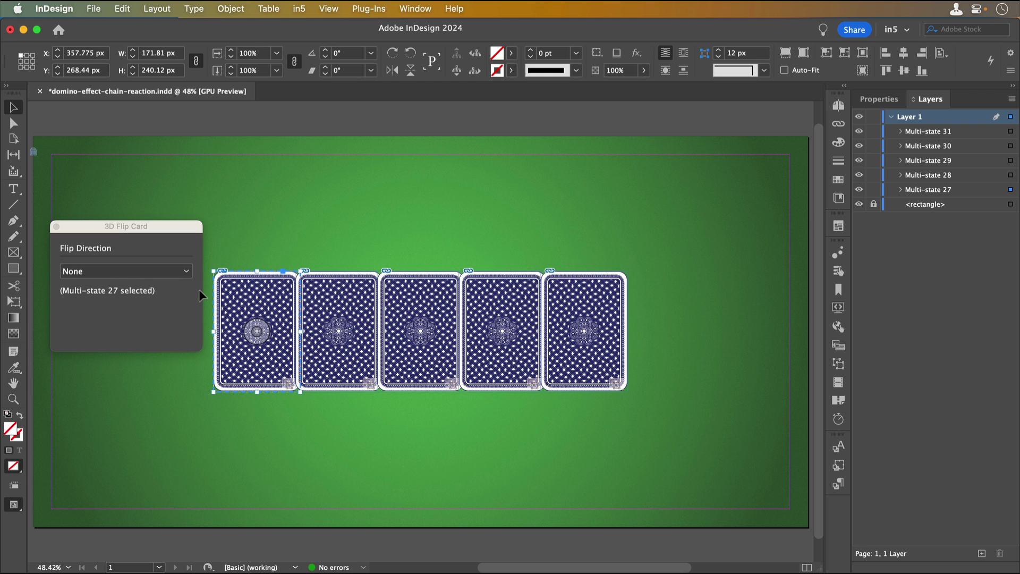
{"action": "left_click", "coordinate": [134, 273]}
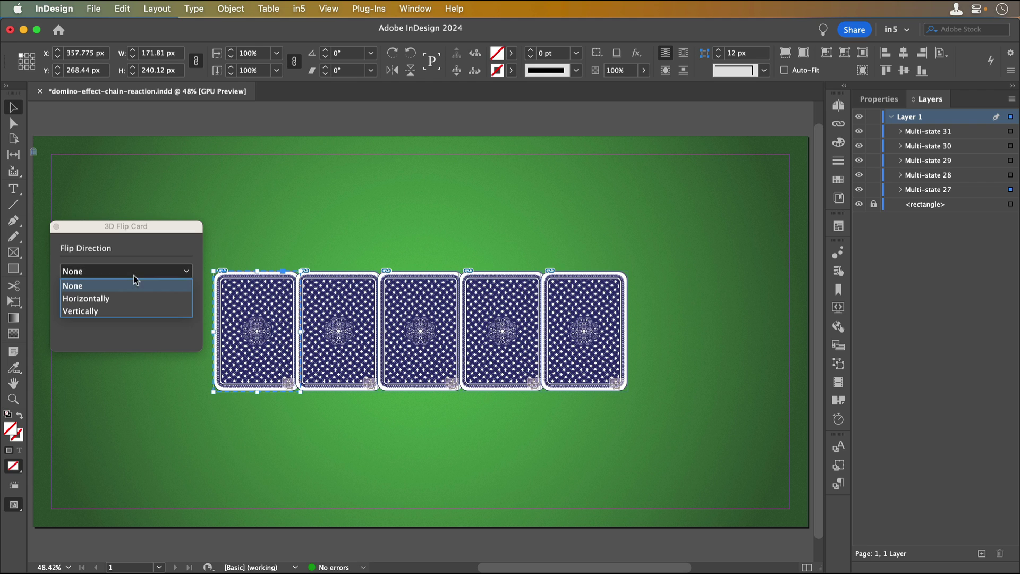
{"action": "left_click", "coordinate": [133, 302]}
- Set the second and third cards' Flip Direction to Horizontally
{"action": "left_click", "coordinate": [330, 296]}
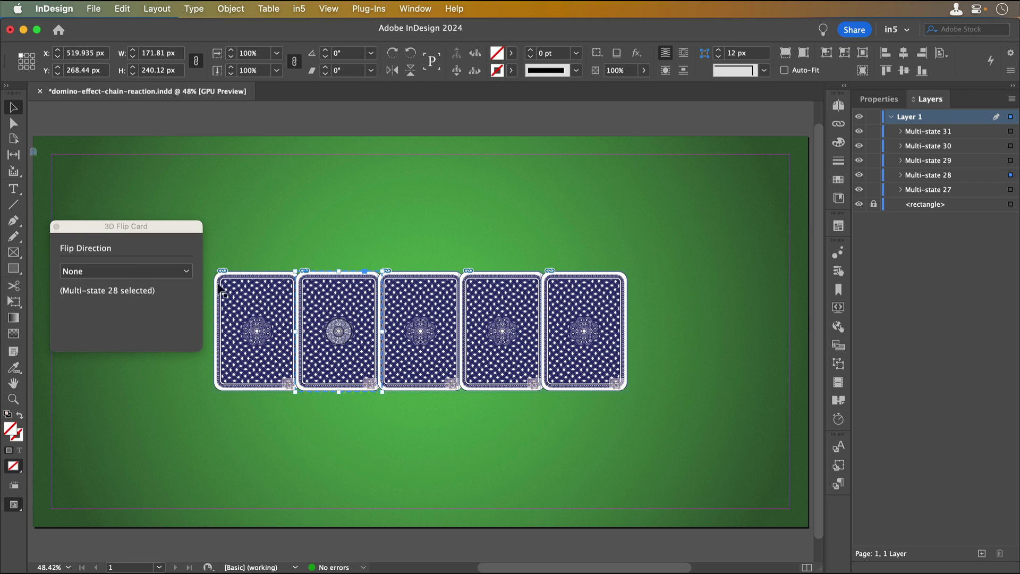
{"action": "left_click", "coordinate": [99, 274]}
{"action": "left_click", "coordinate": [106, 298]}
{"action": "left_click", "coordinate": [407, 257]}
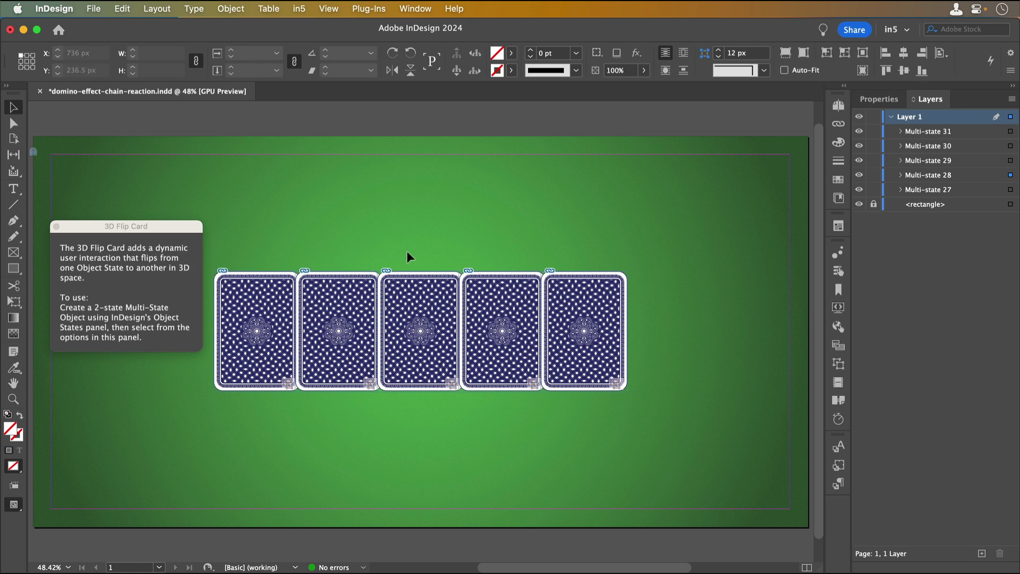
{"action": "left_click", "coordinate": [412, 291]}
{"action": "left_click", "coordinate": [130, 271]}
{"action": "left_click", "coordinate": [132, 298]}
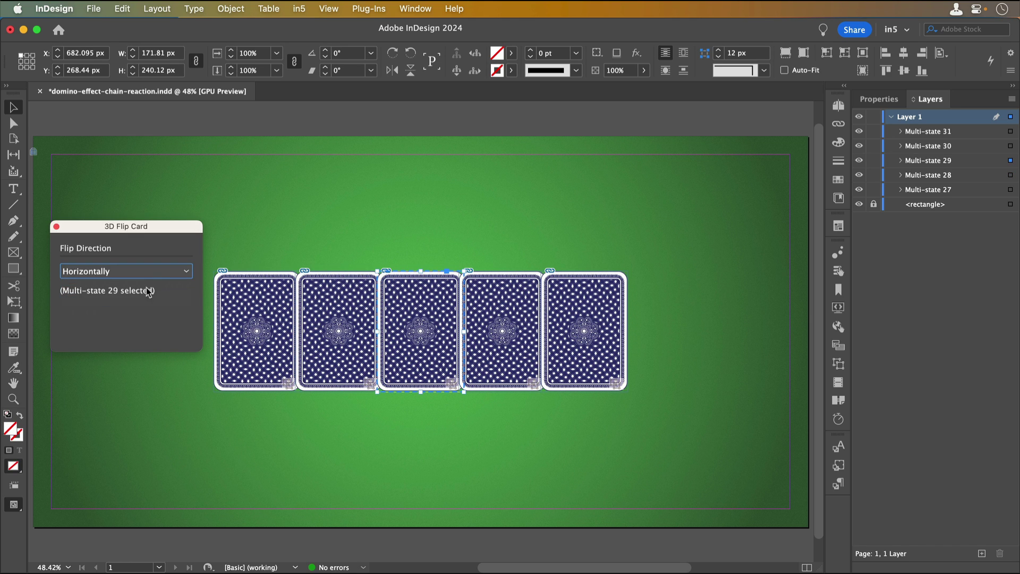
- Set the fourth and fifth cards' Flip Direction to Horizontally
{"action": "left_click", "coordinate": [490, 256]}
{"action": "left_click", "coordinate": [494, 292]}
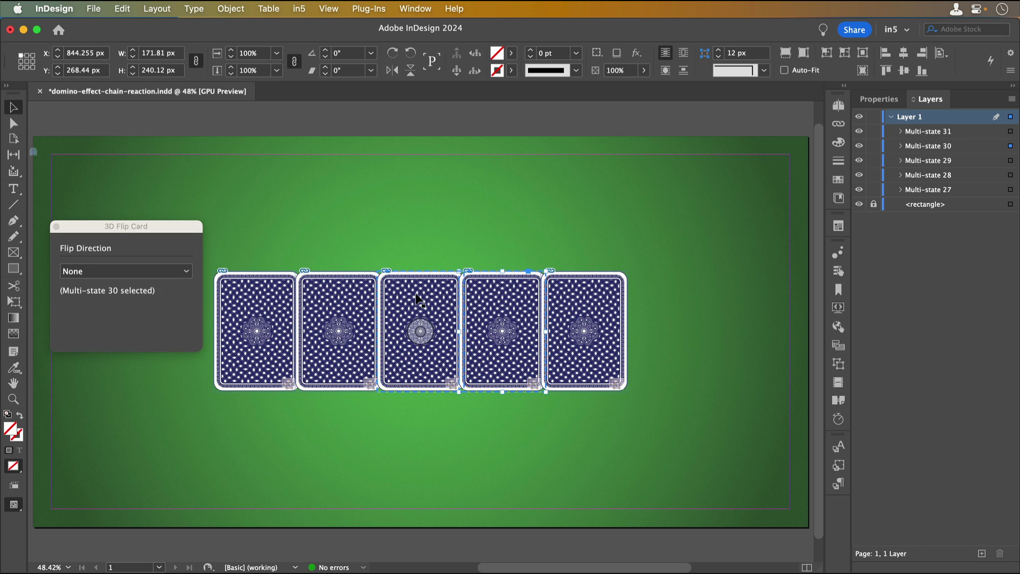
{"action": "left_click", "coordinate": [166, 276]}
{"action": "left_click", "coordinate": [144, 292]}
{"action": "left_click", "coordinate": [561, 250]}
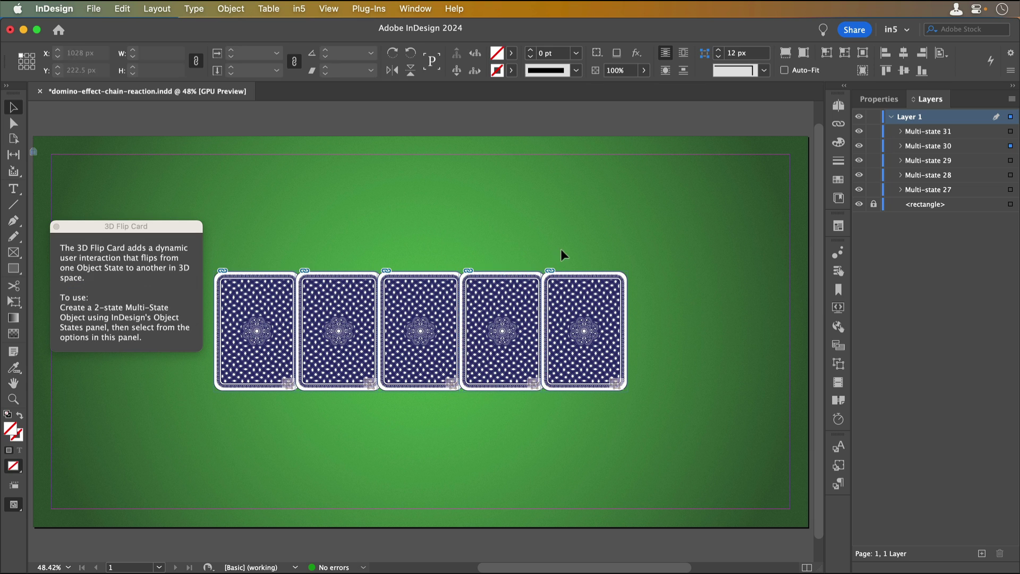
{"action": "left_click", "coordinate": [573, 286]}
{"action": "left_click", "coordinate": [160, 271]}
{"action": "left_click", "coordinate": [142, 297]}
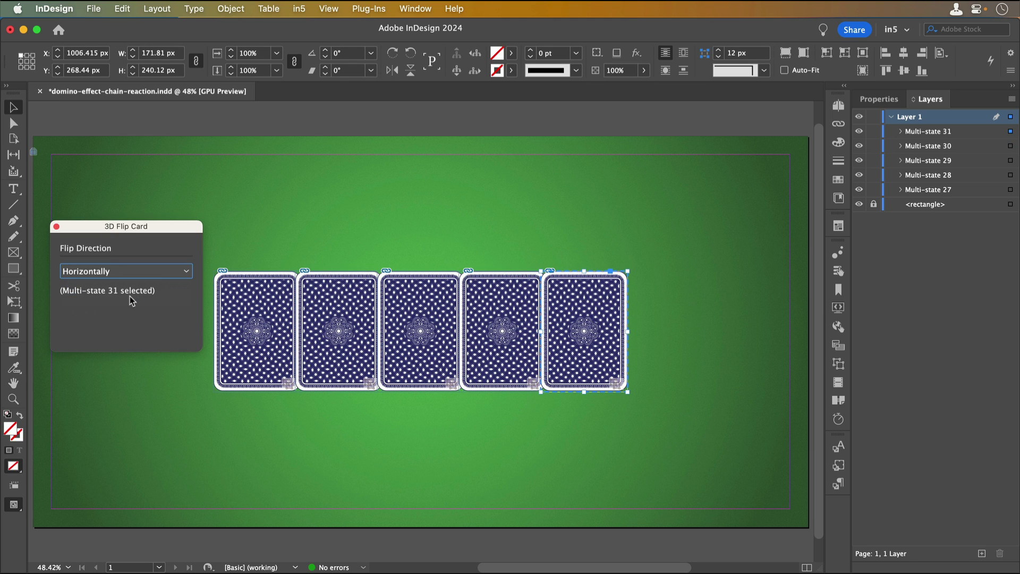
- Swap the 3D Flip Card panel for the in5 Slideshow panel, placed left, with Multi-state 27 selected
{"action": "left_click", "coordinate": [56, 226]}
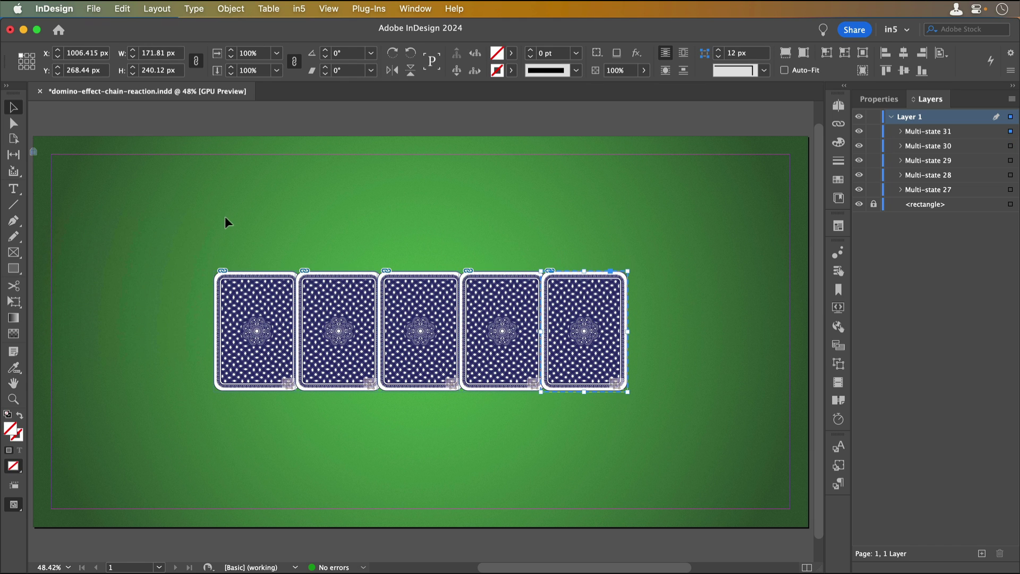
{"action": "left_click", "coordinate": [225, 219]}
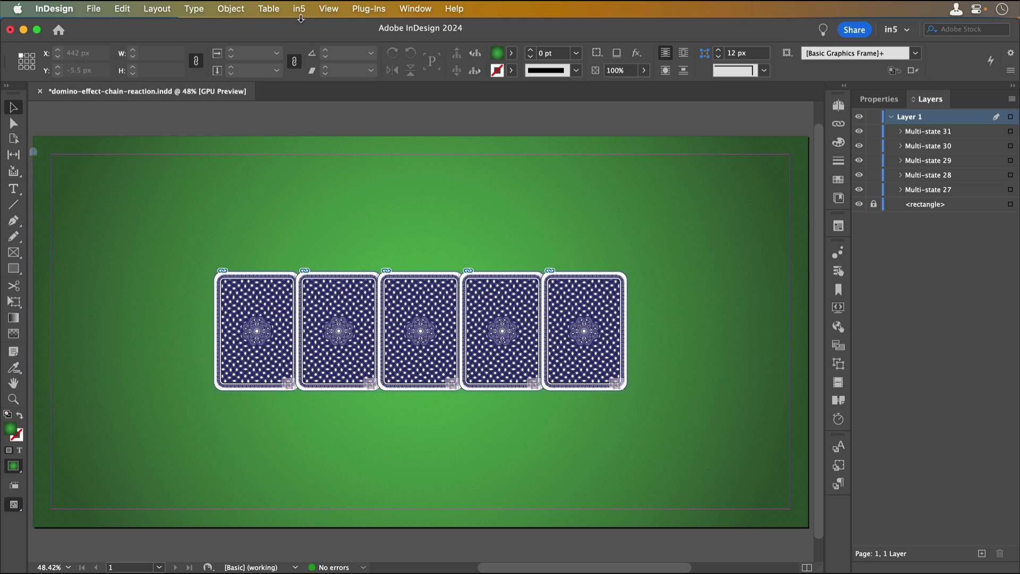
{"action": "left_click", "coordinate": [299, 9]}
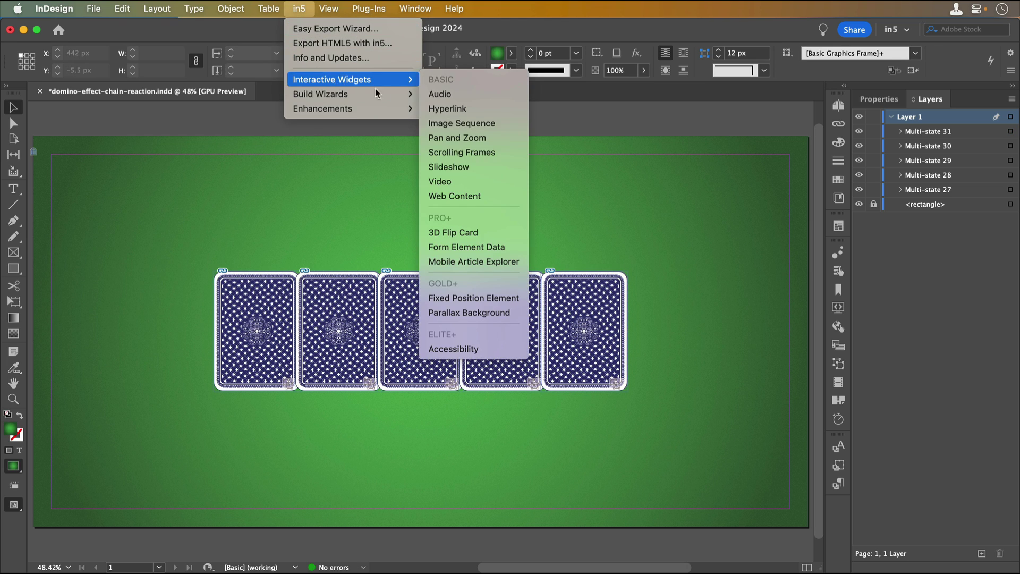
{"action": "left_click", "coordinate": [479, 168]}
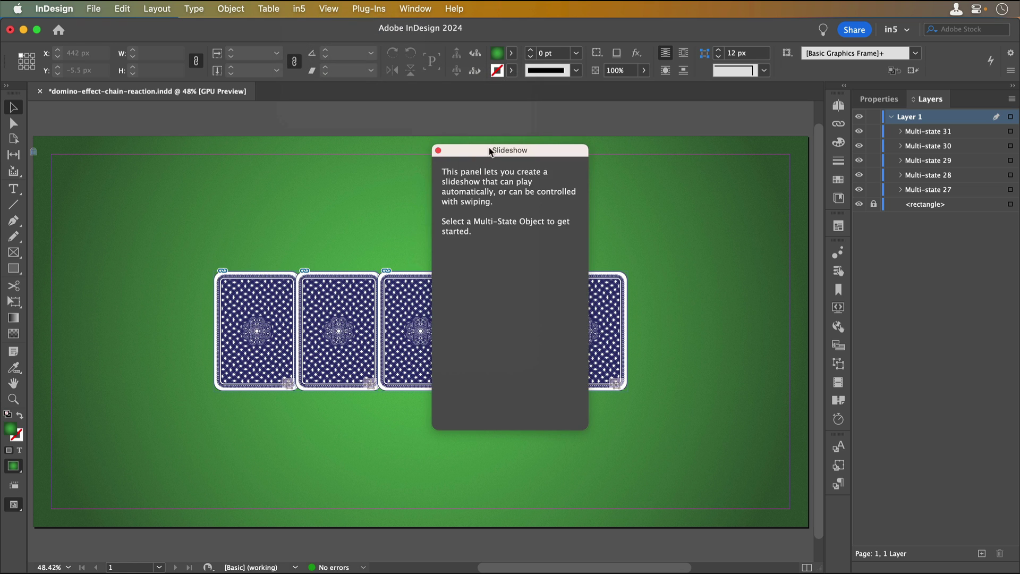
{"action": "left_click_drag", "start_coordinate": [491, 150], "coordinate": [99, 172]}
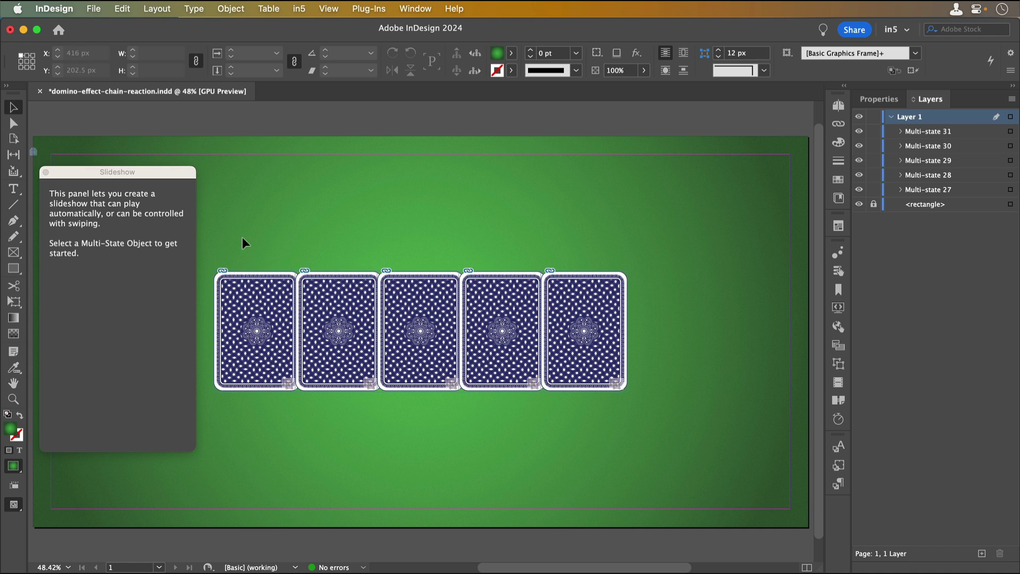
{"action": "left_click", "coordinate": [241, 300]}
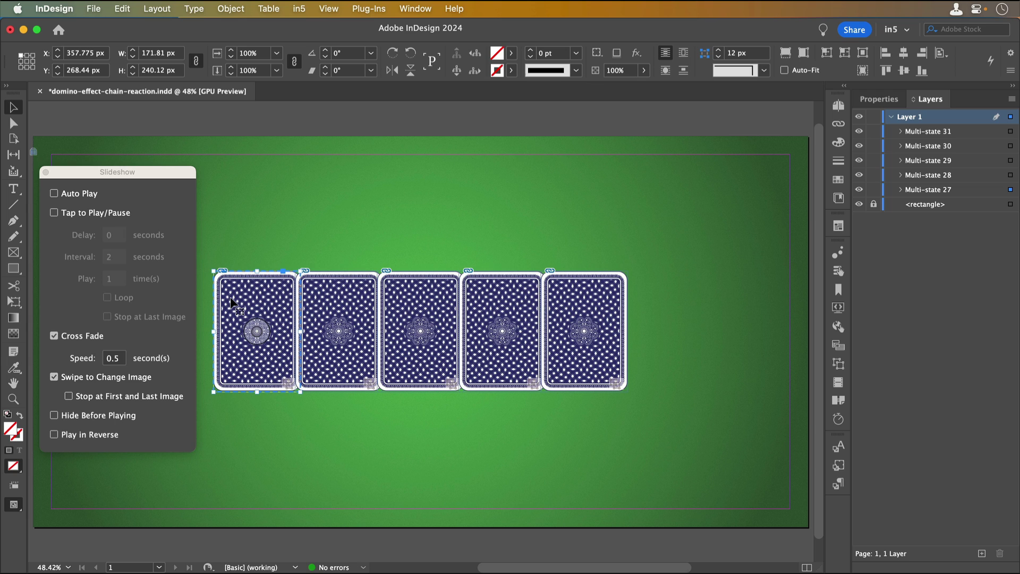
- Give Multi-state 27 Auto Play, a 2.5 s interval, Play 2, and no Cross Fade or Swipe
{"action": "left_click", "coordinate": [75, 198]}
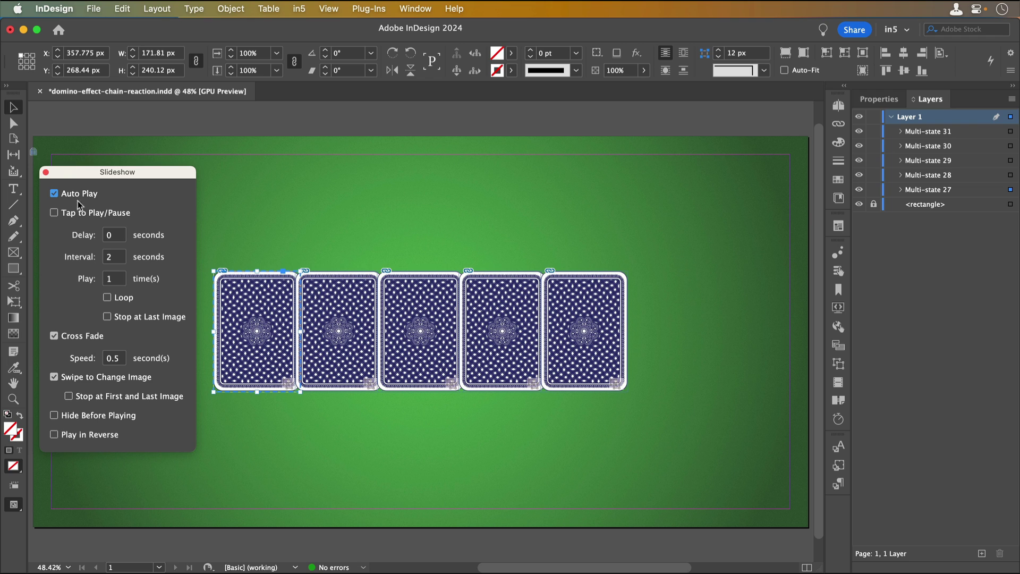
{"action": "left_click", "coordinate": [120, 259]}
{"action": "left_click", "coordinate": [120, 281]}
{"action": "key", "text": "BackSpace"}
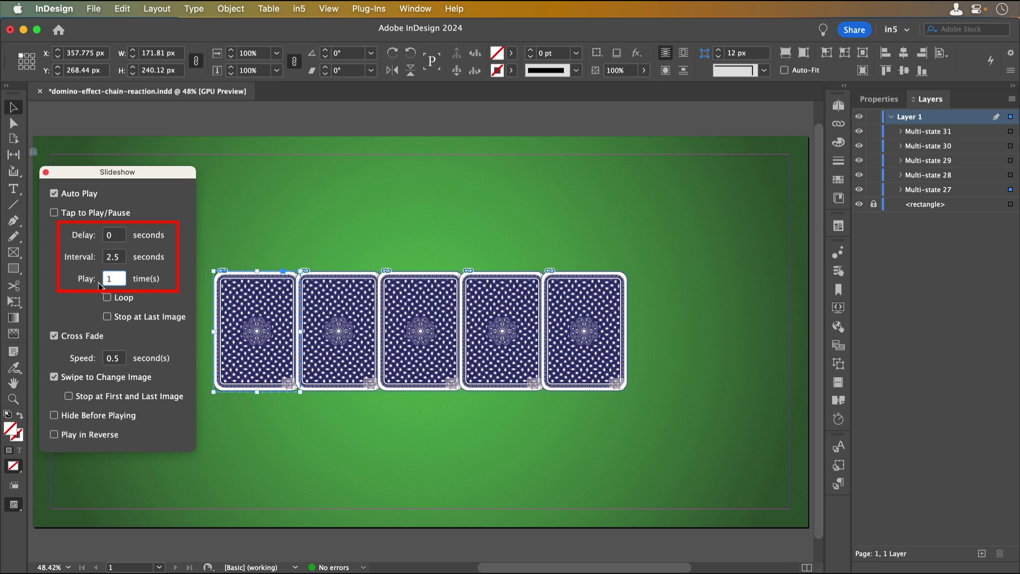
{"action": "type", "text": "2"}
{"action": "left_click", "coordinate": [74, 338]}
{"action": "left_click", "coordinate": [54, 377]}
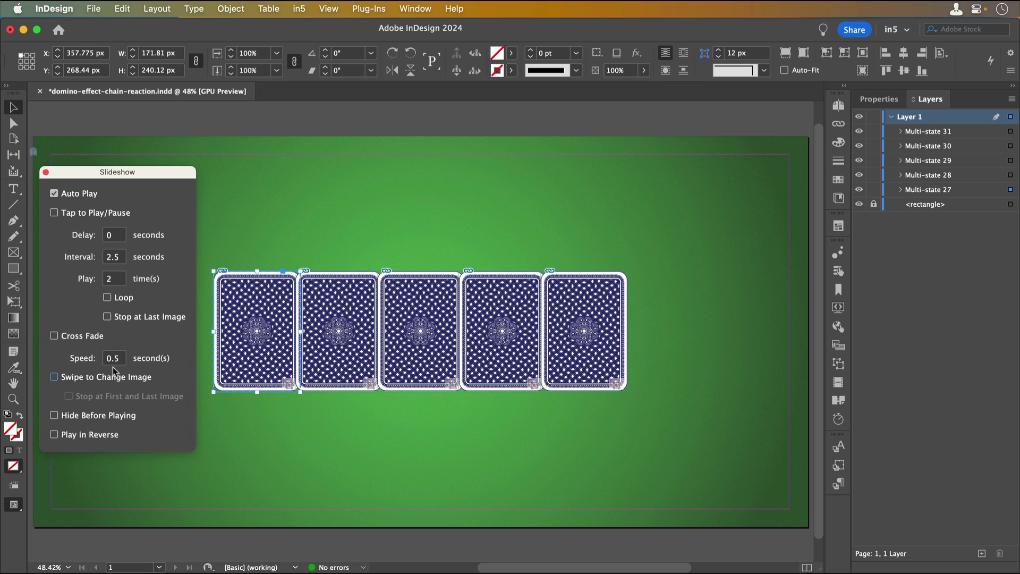
- Set the second card to auto-play with 0.5 s delay, 2.5 s interval, twice, no cross fade or swipe
{"action": "left_click", "coordinate": [330, 248]}
{"action": "left_click", "coordinate": [342, 291]}
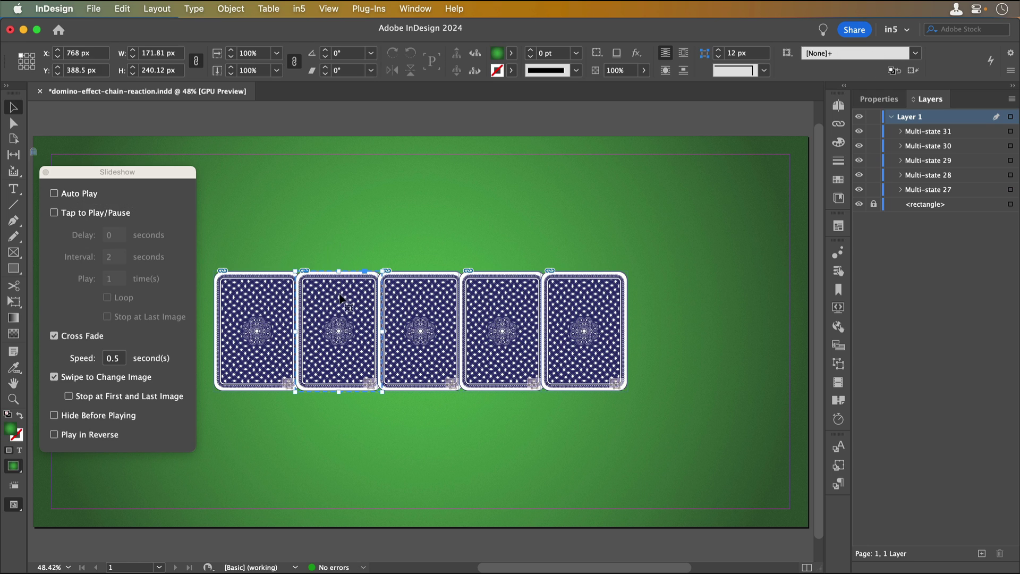
{"action": "left_click", "coordinate": [69, 196]}
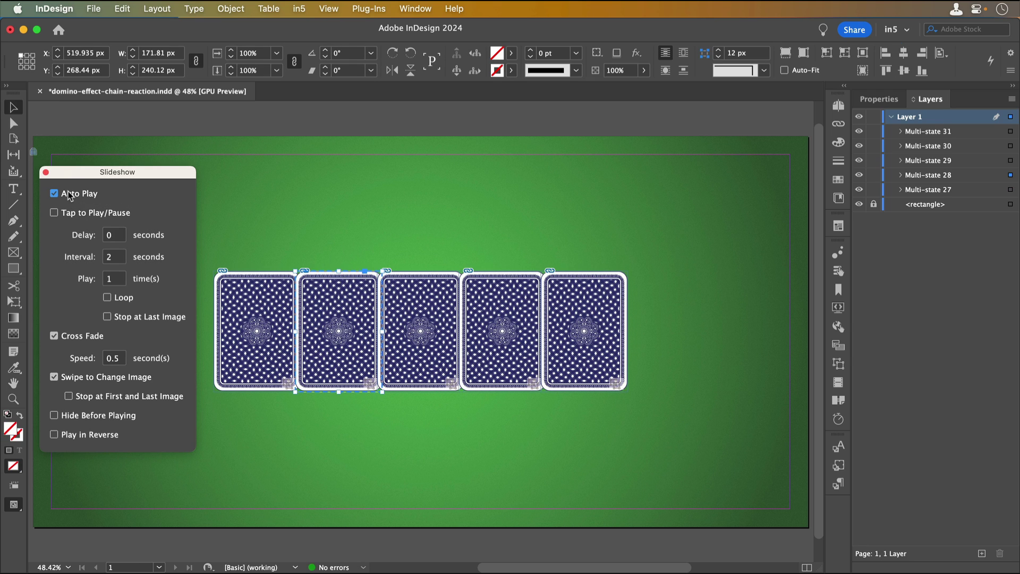
{"action": "left_click", "coordinate": [114, 236]}
{"action": "type", "text": ".5"}
{"action": "left_click", "coordinate": [118, 257]}
{"action": "type", "text": ".5"}
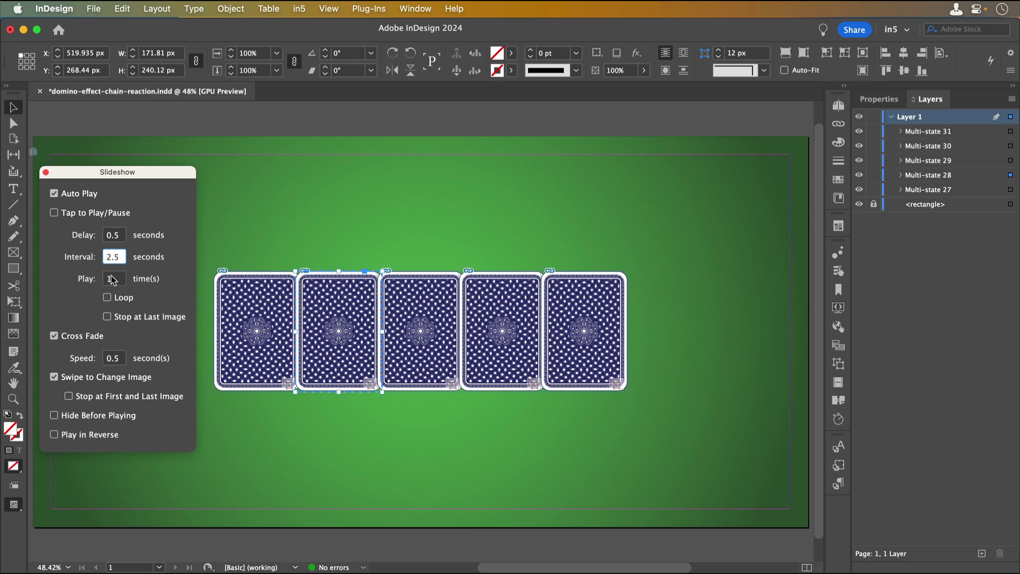
{"action": "key", "text": "Tab"}
{"action": "type", "text": "2"}
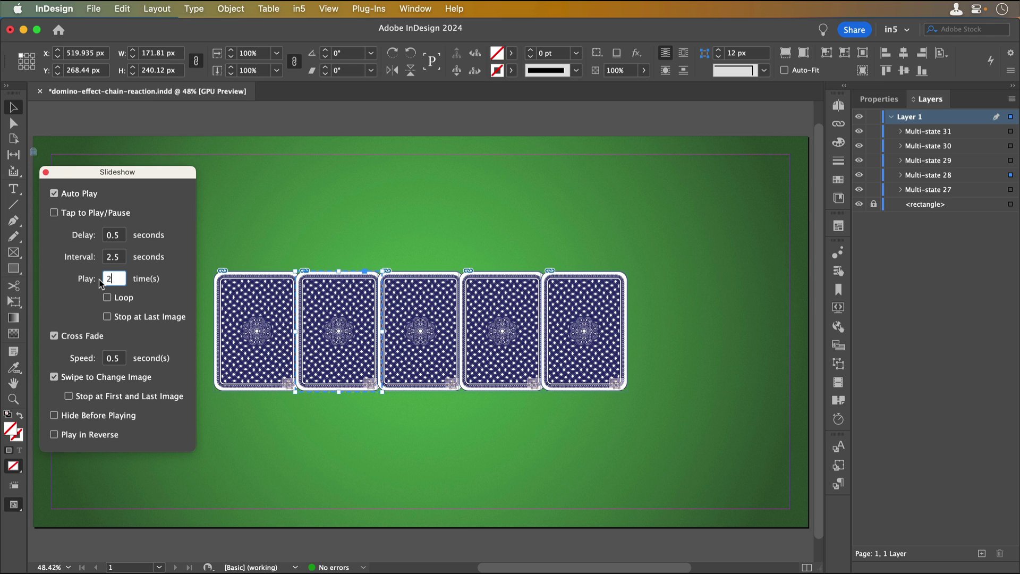
{"action": "left_click", "coordinate": [78, 337]}
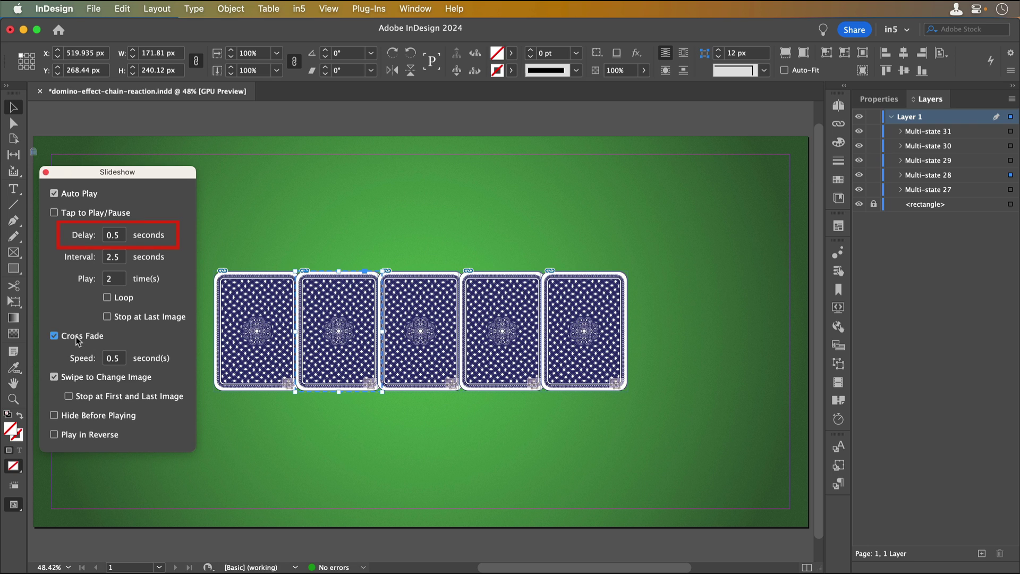
{"action": "left_click", "coordinate": [78, 377]}
- Set the middle card to auto-play with a 1-second delay, playing 2 times
{"action": "left_click", "coordinate": [410, 237]}
{"action": "left_click", "coordinate": [418, 330]}
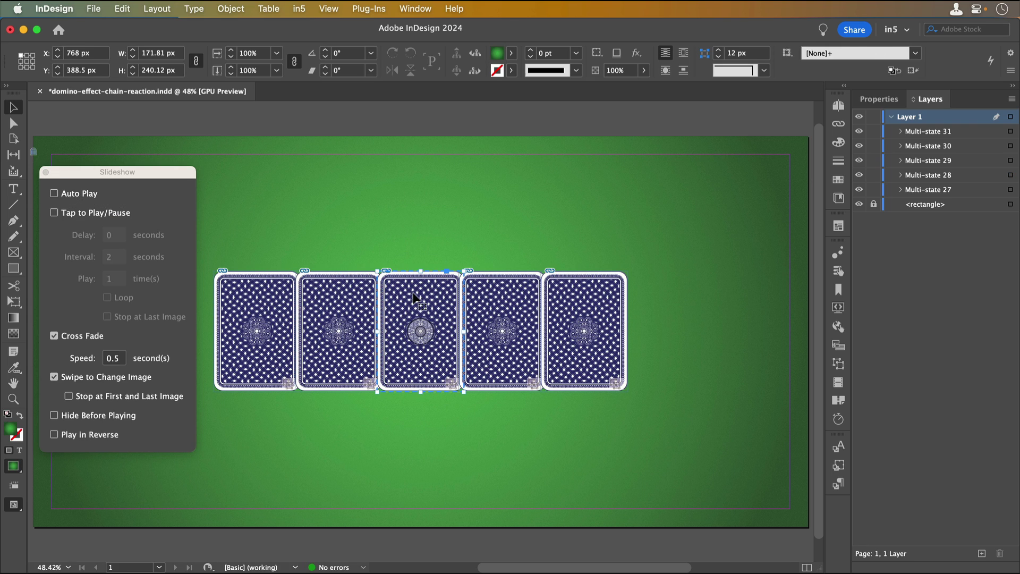
{"action": "left_click", "coordinate": [54, 193]}
{"action": "left_click", "coordinate": [120, 238]}
{"action": "key", "text": "BackSpace"}
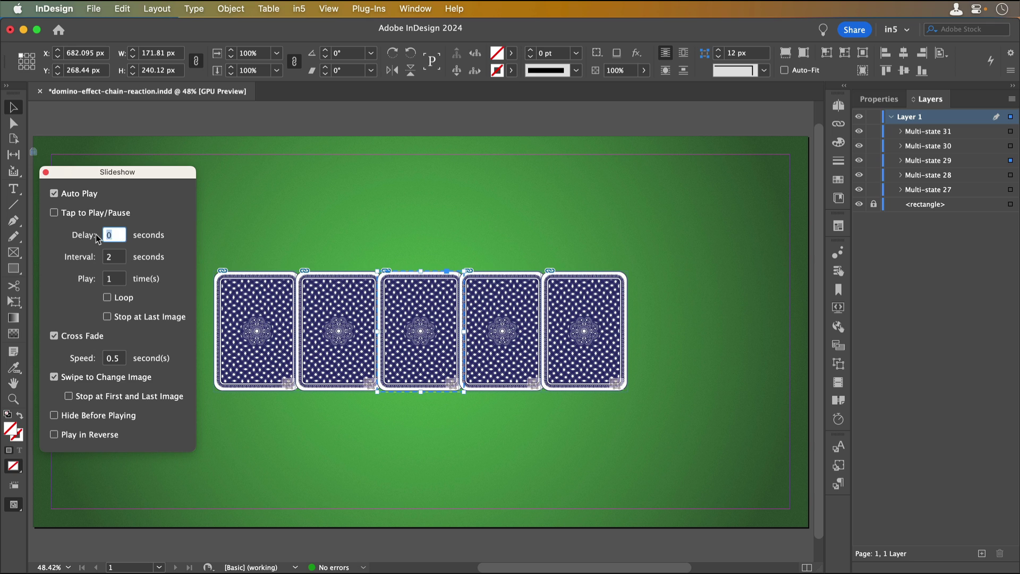
{"action": "type", "text": "1"}
{"action": "left_click", "coordinate": [118, 256]}
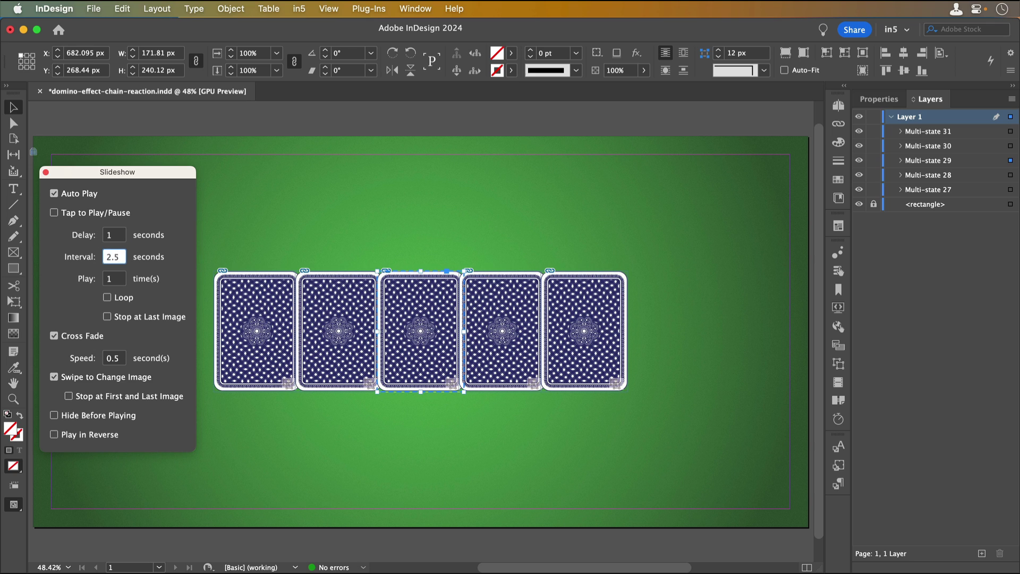
{"action": "left_click", "coordinate": [119, 278]}
{"action": "key", "text": "BackSpace"}
{"action": "type", "text": "2"}
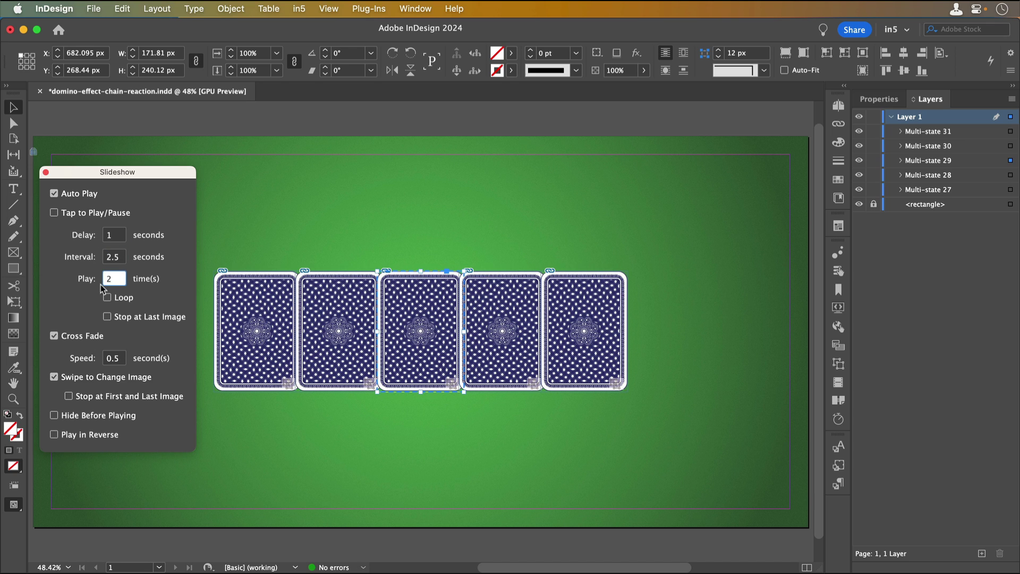
- Set the fourth card to auto-play with a 1.5-second delay, playing twice, cross fade off
{"action": "left_click", "coordinate": [502, 288]}
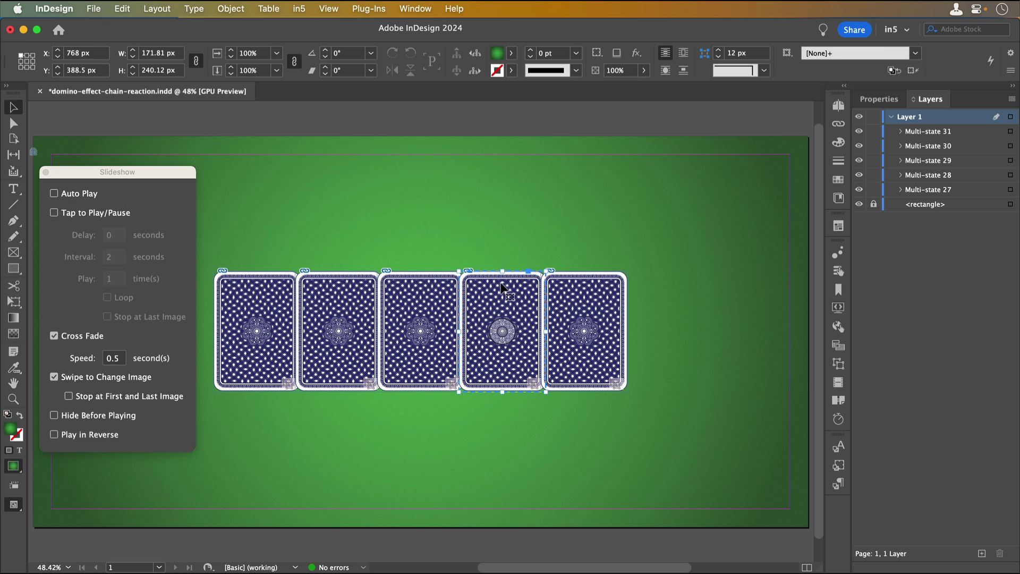
{"action": "left_click", "coordinate": [54, 193]}
{"action": "left_click", "coordinate": [107, 235]}
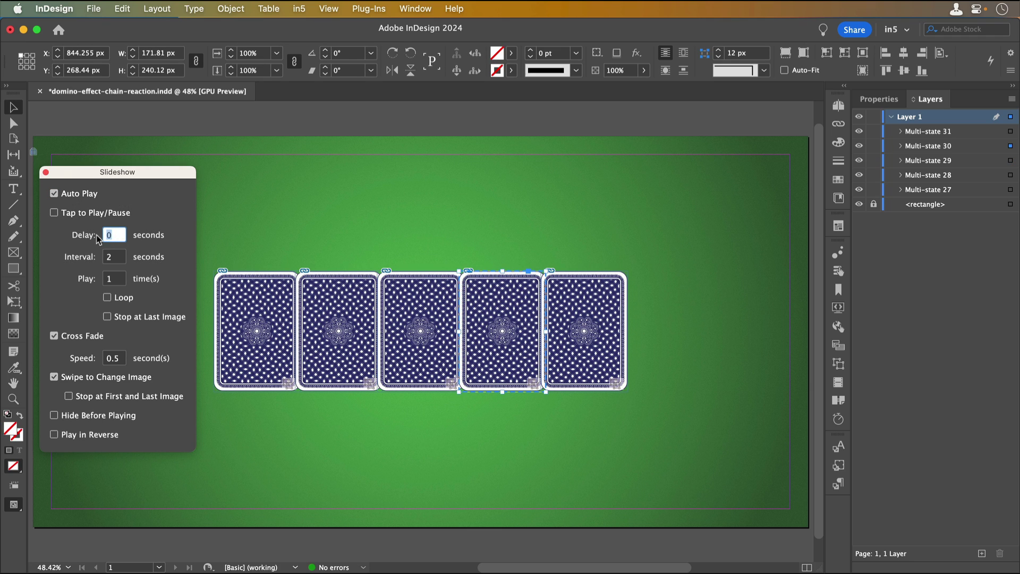
{"action": "type", "text": "1.5"}
{"action": "left_click", "coordinate": [115, 257]}
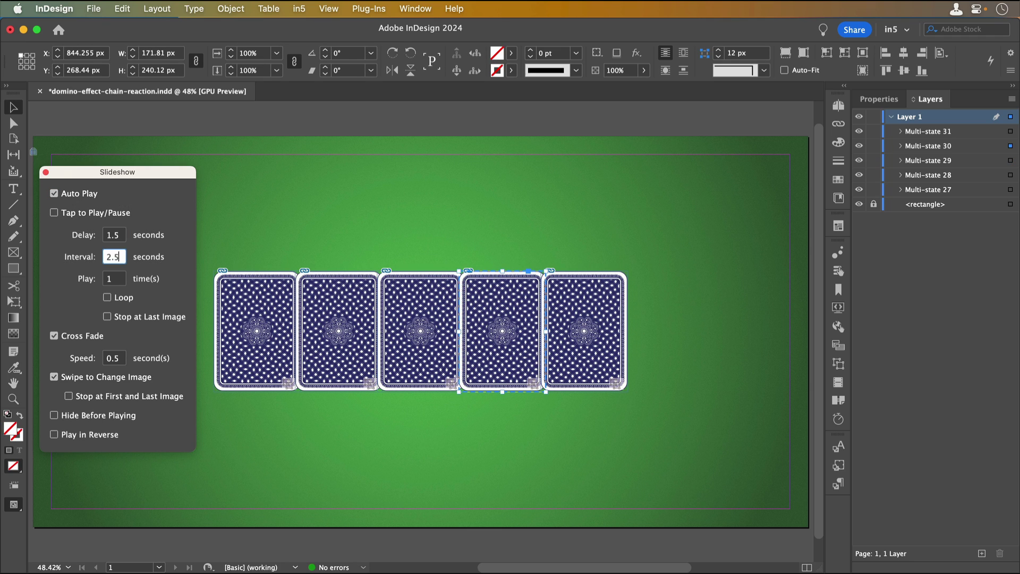
{"action": "left_click", "coordinate": [116, 281]}
{"action": "type", "text": "2"}
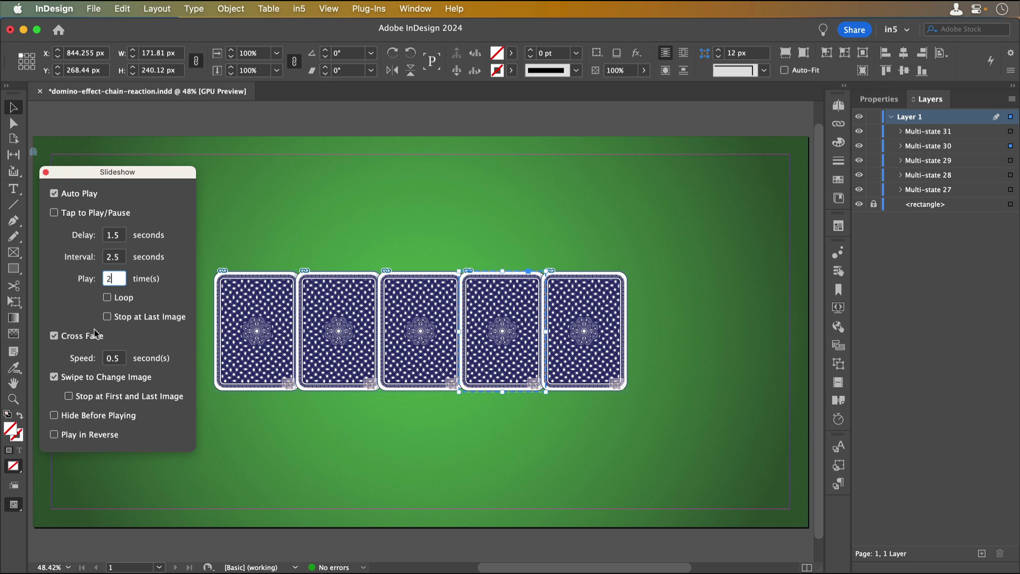
{"action": "left_click", "coordinate": [81, 337]}
- Set the fifth card to auto-play with a 2-second delay
{"action": "left_click", "coordinate": [581, 296]}
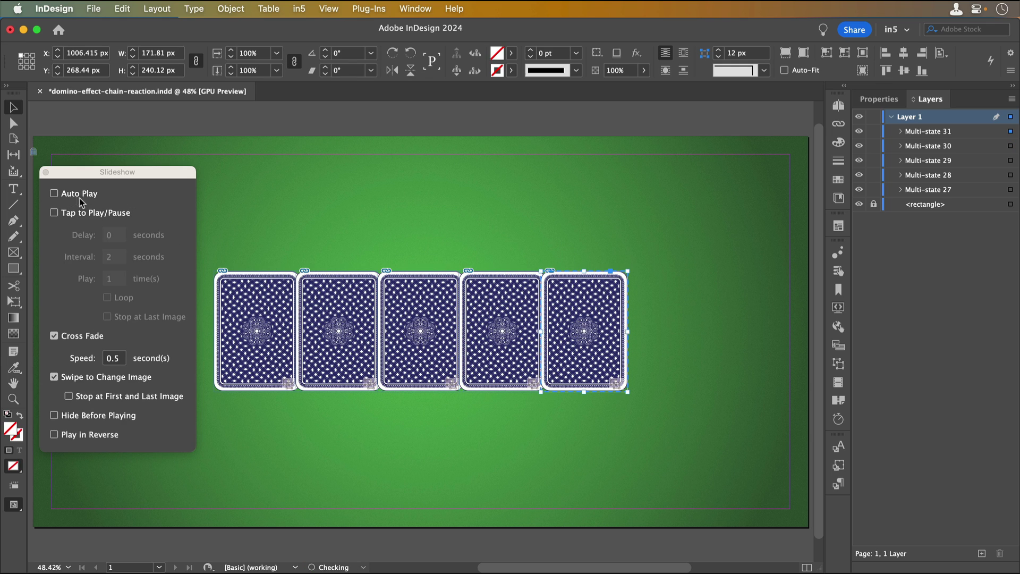
{"action": "left_click", "coordinate": [118, 237]}
{"action": "type", "text": "2"}
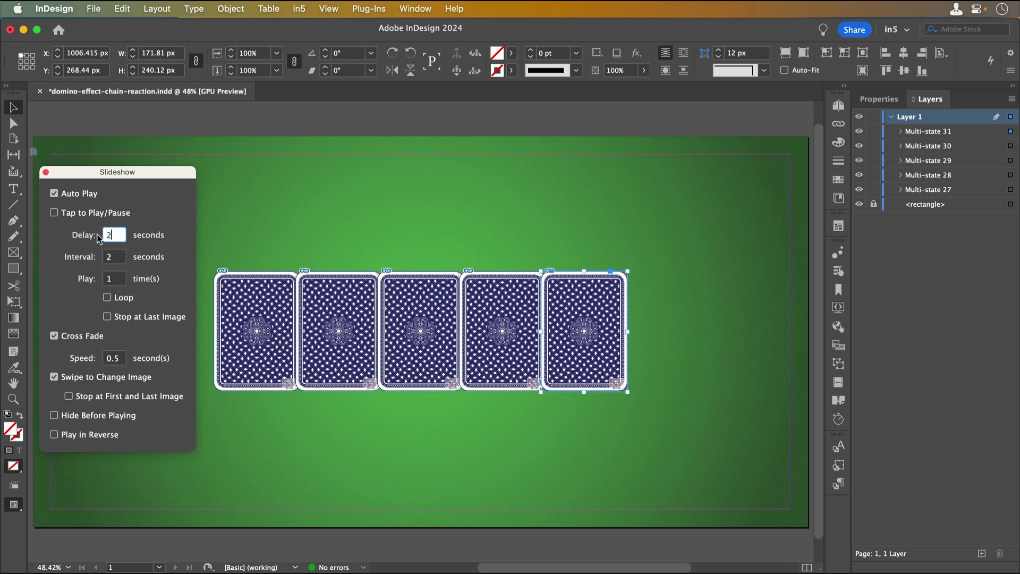
{"action": "left_click", "coordinate": [116, 255]}
{"action": "left_click", "coordinate": [108, 280]}
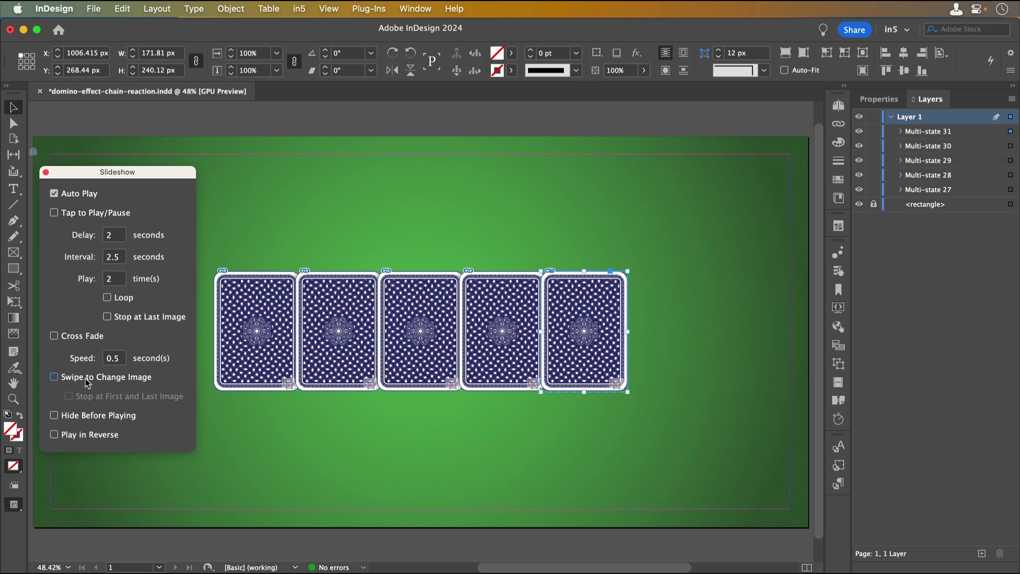
- Close the Slideshow panel, save the document, and export it to HTML5 with in5
{"action": "left_click", "coordinate": [46, 172]}
{"action": "key", "text": "super+s"}
{"action": "left_click", "coordinate": [299, 8]}
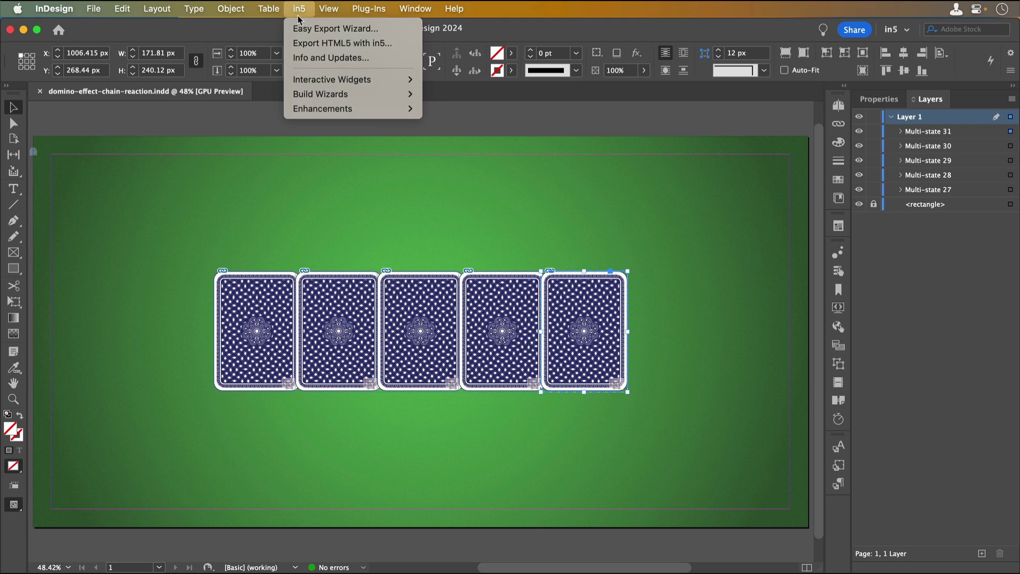
{"action": "left_click", "coordinate": [314, 42]}
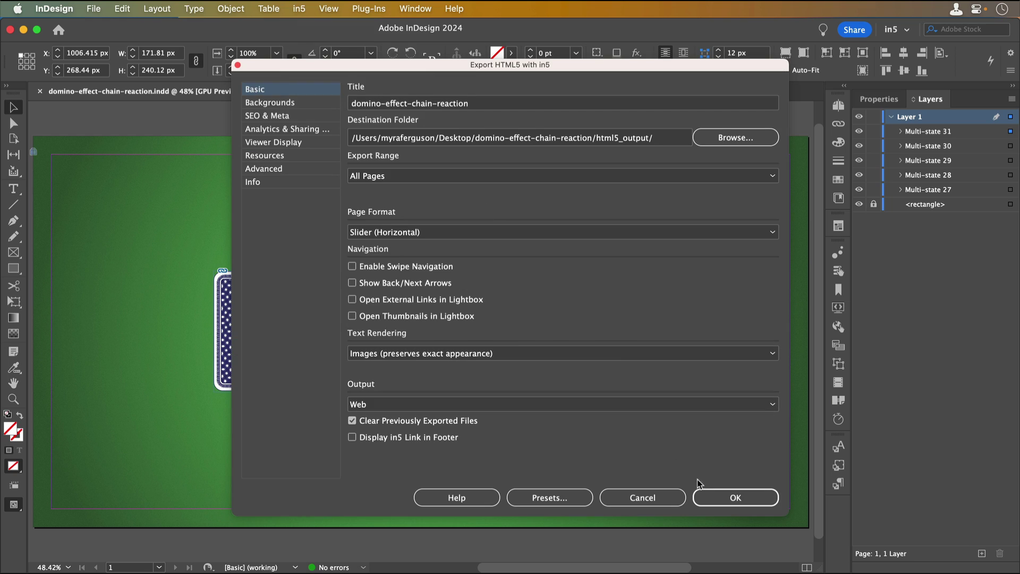
{"action": "left_click", "coordinate": [706, 496]}
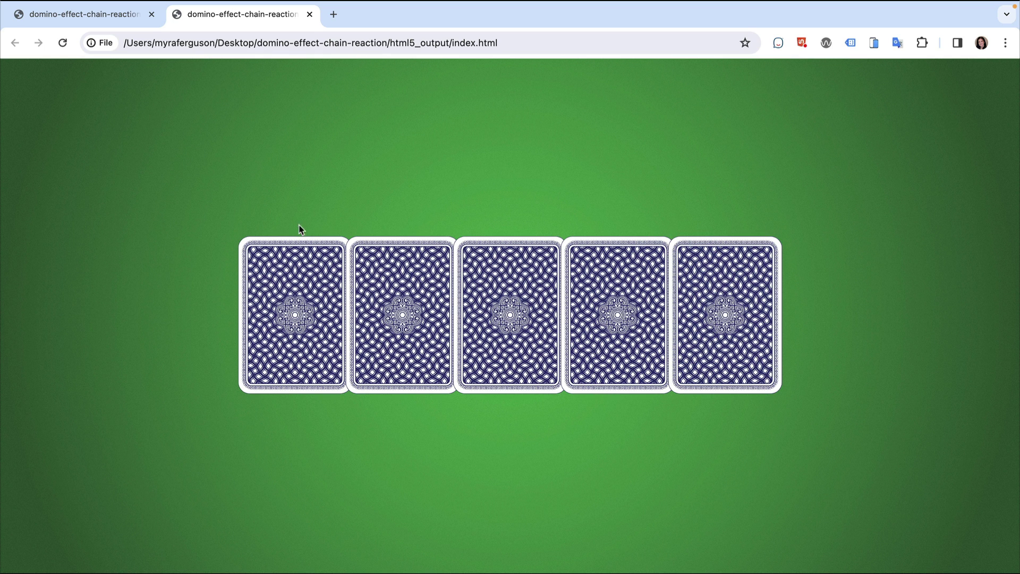
- Play the card flips in the Chrome preview, then close the duplicate preview tab
{"action": "left_click", "coordinate": [278, 277]}
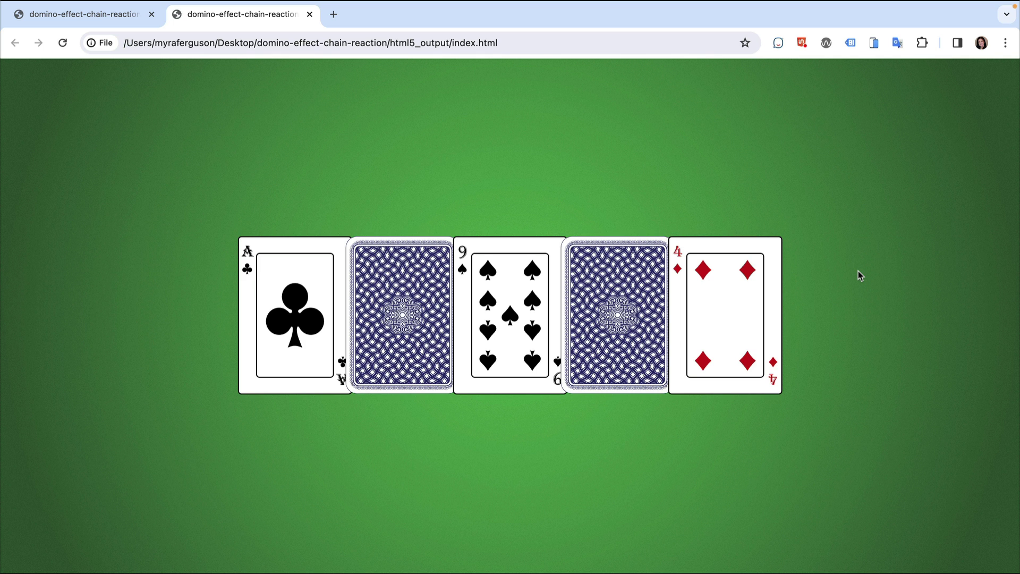
{"action": "key", "text": "super+w"}
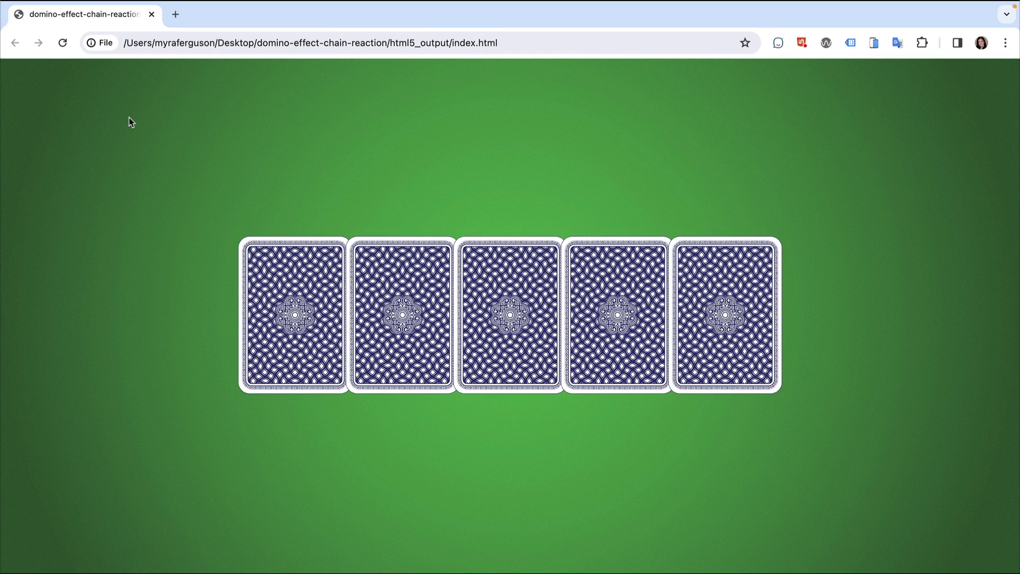